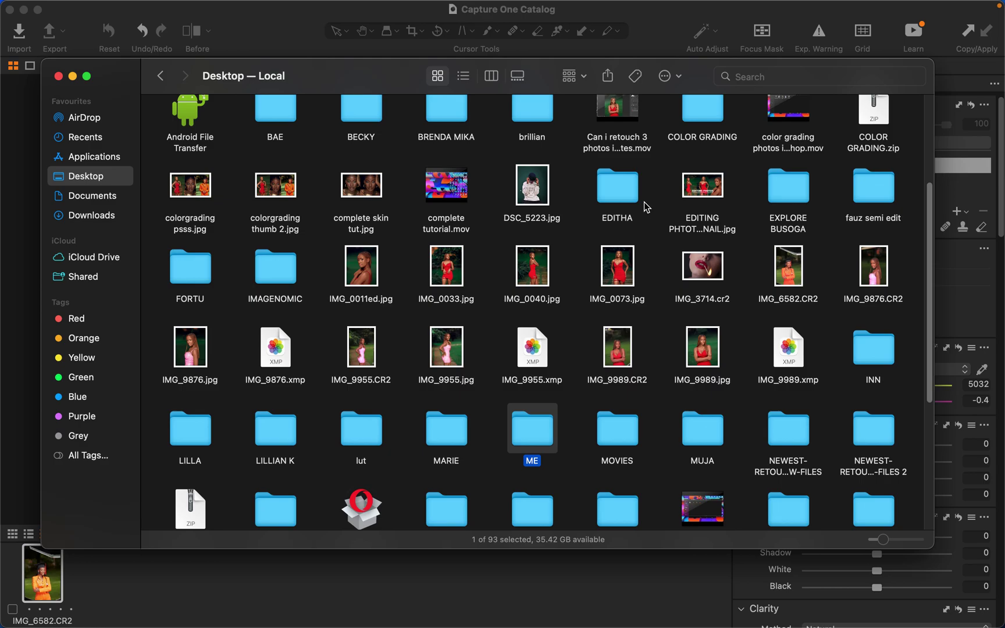
- Open the raw photo IMG_6582.CR2 from the Desktop folder with Photoshop, loading it in Camera Raw
{"action": "left_click", "coordinate": [794, 285]}
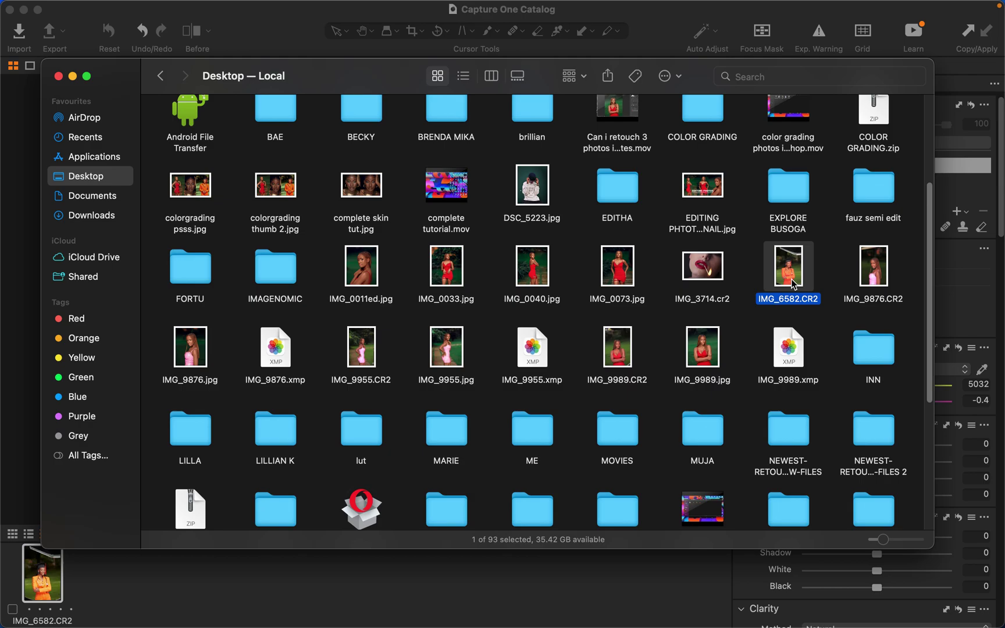
{"action": "right_click", "coordinate": [793, 284]}
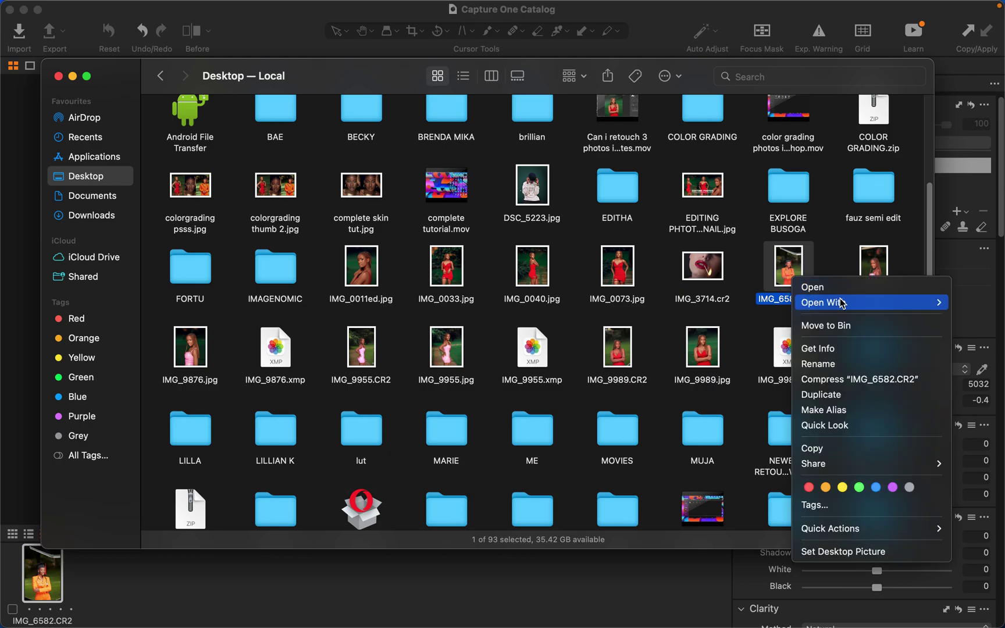
{"action": "mouse_move", "coordinate": [841, 303]}
{"action": "left_click", "coordinate": [697, 324]}
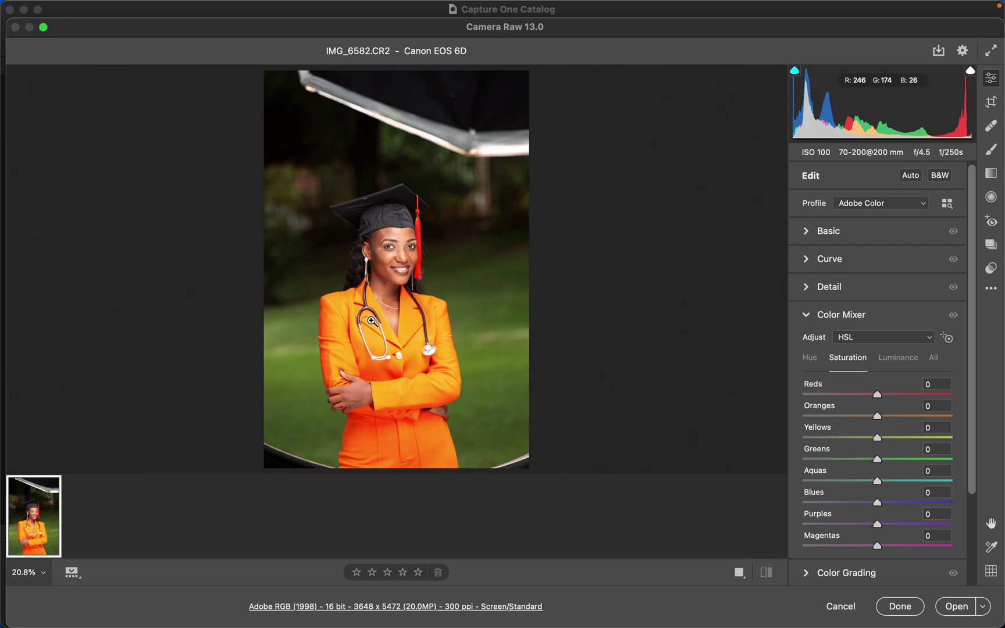
- In the Basic adjustments, set Contrast to +8, Highlights to -53, Shadows to +27, Whites to -29 and Temperature to 5200
{"action": "left_click", "coordinate": [809, 231]}
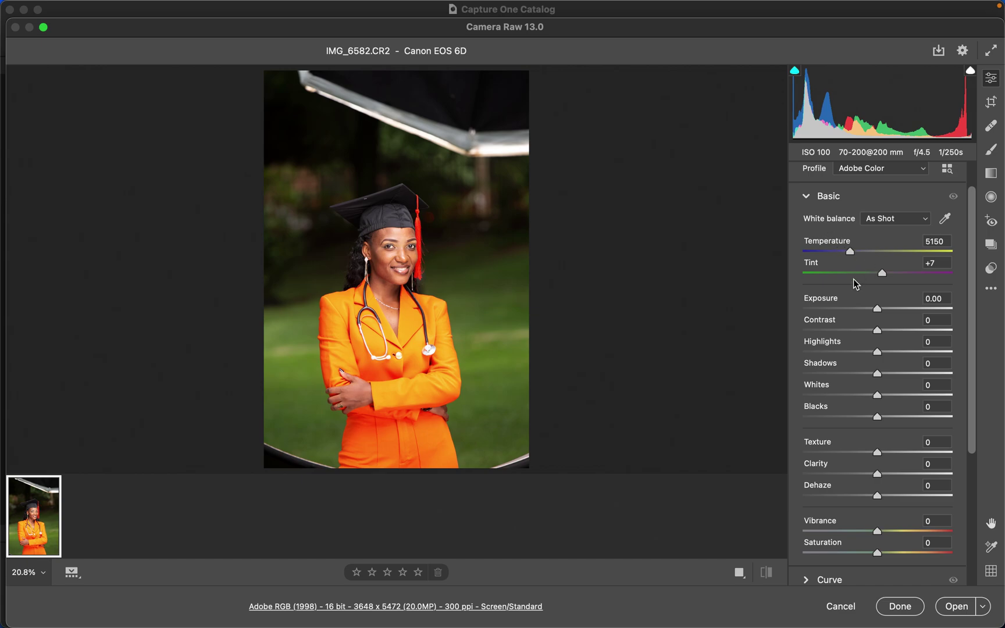
{"action": "left_click_drag", "start_coordinate": [876, 353], "coordinate": [826, 356]}
{"action": "left_click_drag", "start_coordinate": [877, 395], "coordinate": [854, 395]}
{"action": "left_click_drag", "start_coordinate": [830, 353], "coordinate": [883, 332]}
{"action": "left_click_drag", "start_coordinate": [877, 374], "coordinate": [899, 378]}
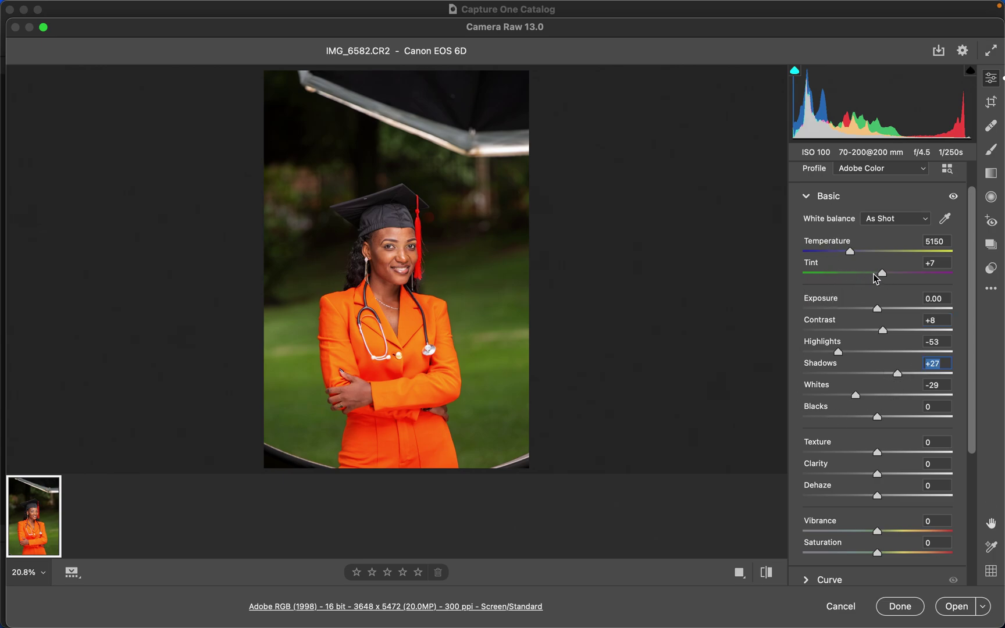
{"action": "left_click", "coordinate": [851, 251]}
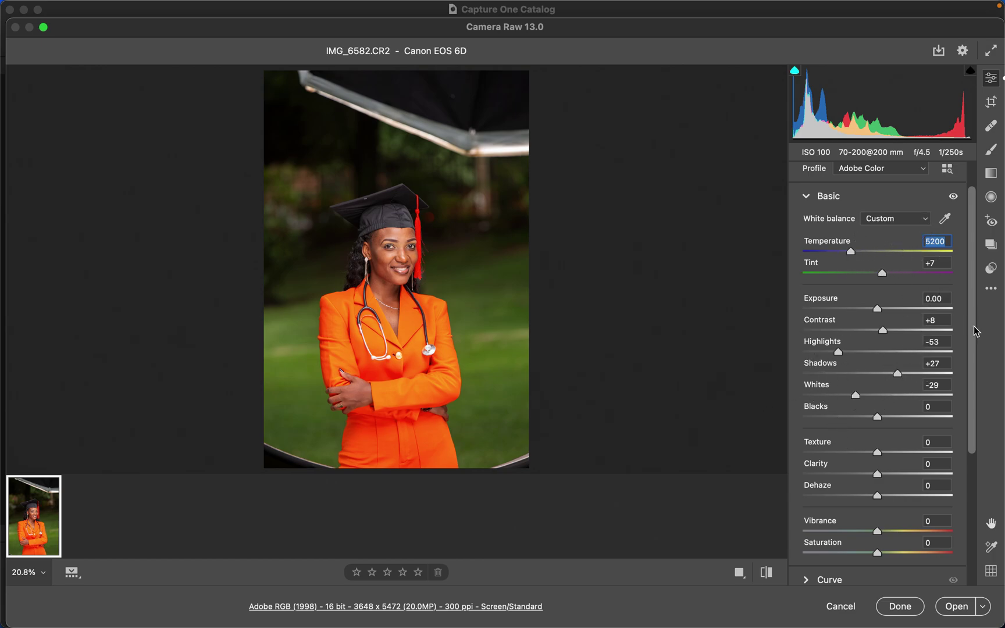
- In the Color Mixer, set hue to Yellows +56 and Greens +63, and saturation to Yellows -26 and Greens -36
{"action": "left_click_drag", "start_coordinate": [975, 331], "coordinate": [970, 482]}
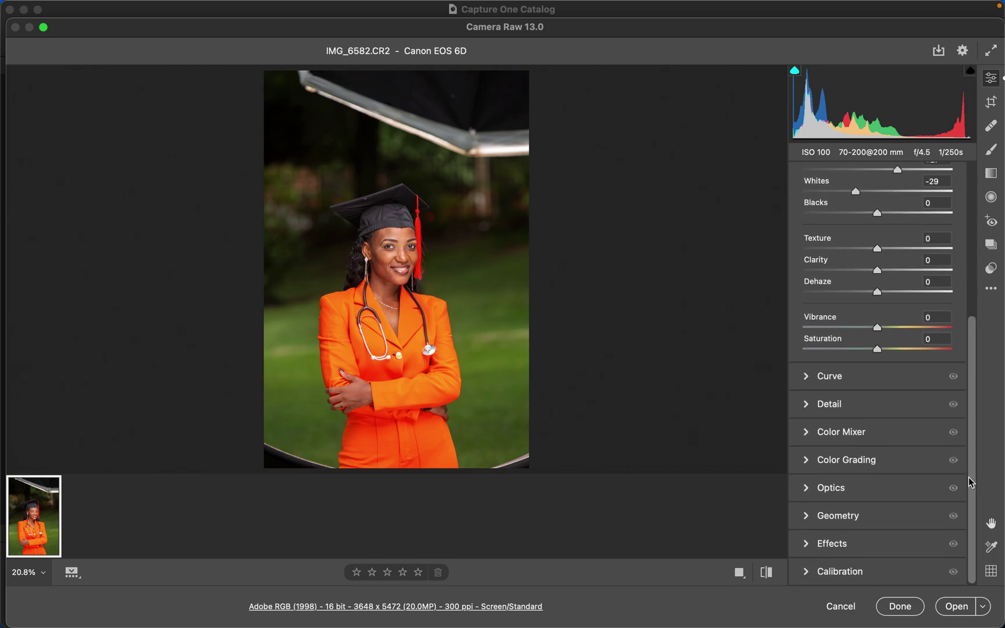
{"action": "left_click", "coordinate": [812, 437]}
{"action": "left_click_drag", "start_coordinate": [971, 306], "coordinate": [970, 375]}
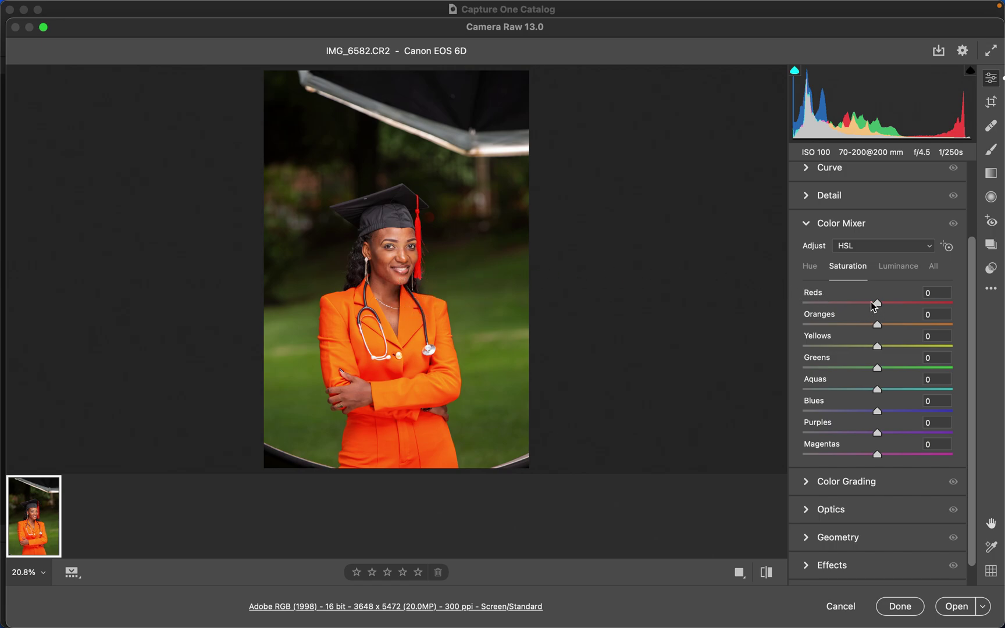
{"action": "left_click", "coordinate": [809, 267]}
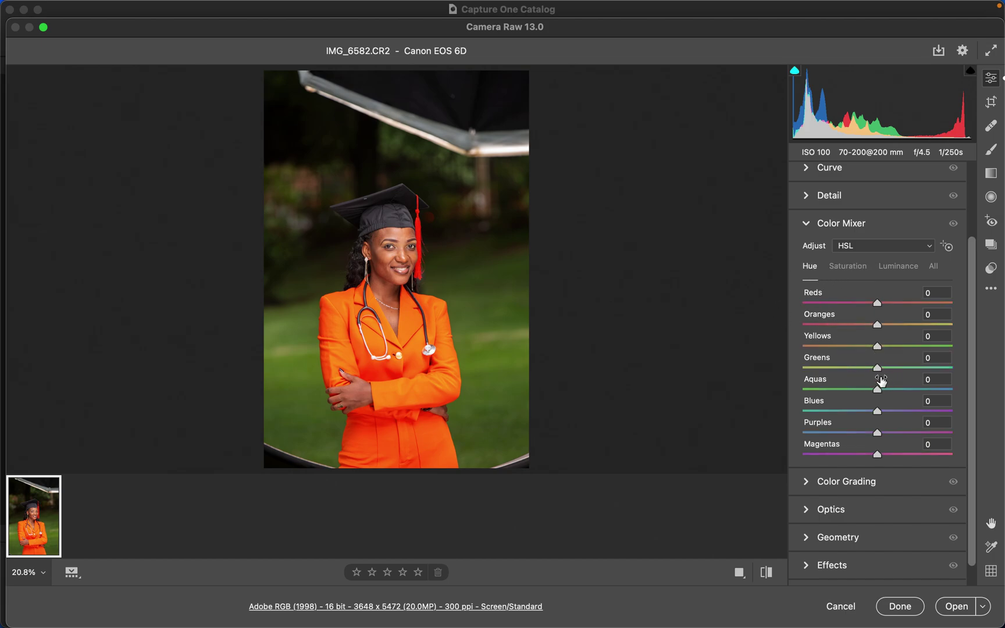
{"action": "left_click_drag", "start_coordinate": [881, 371], "coordinate": [956, 374]}
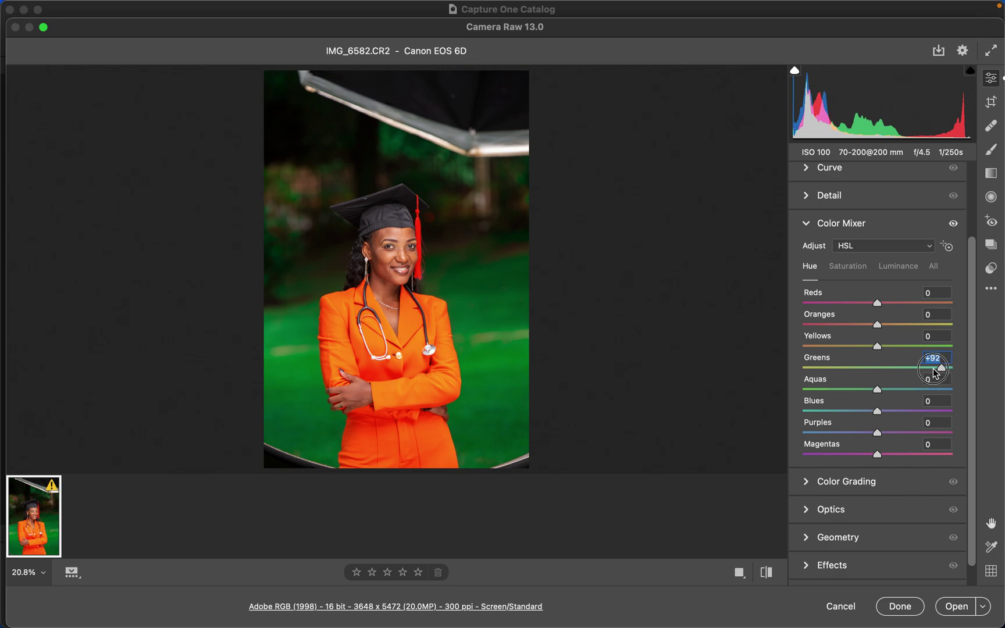
{"action": "left_click_drag", "start_coordinate": [940, 370], "coordinate": [809, 376]}
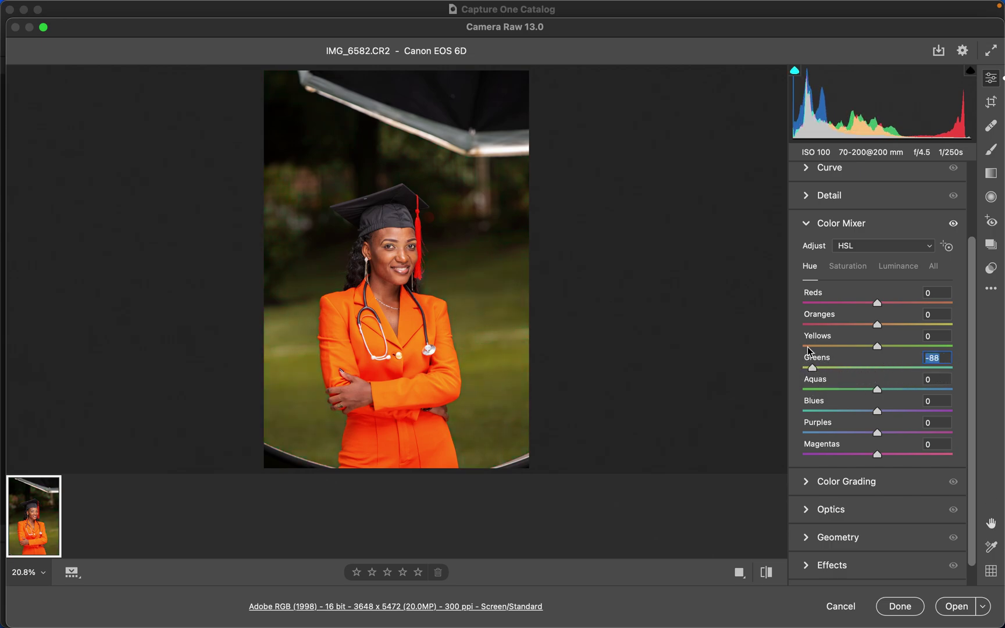
{"action": "left_click_drag", "start_coordinate": [832, 369], "coordinate": [921, 352]}
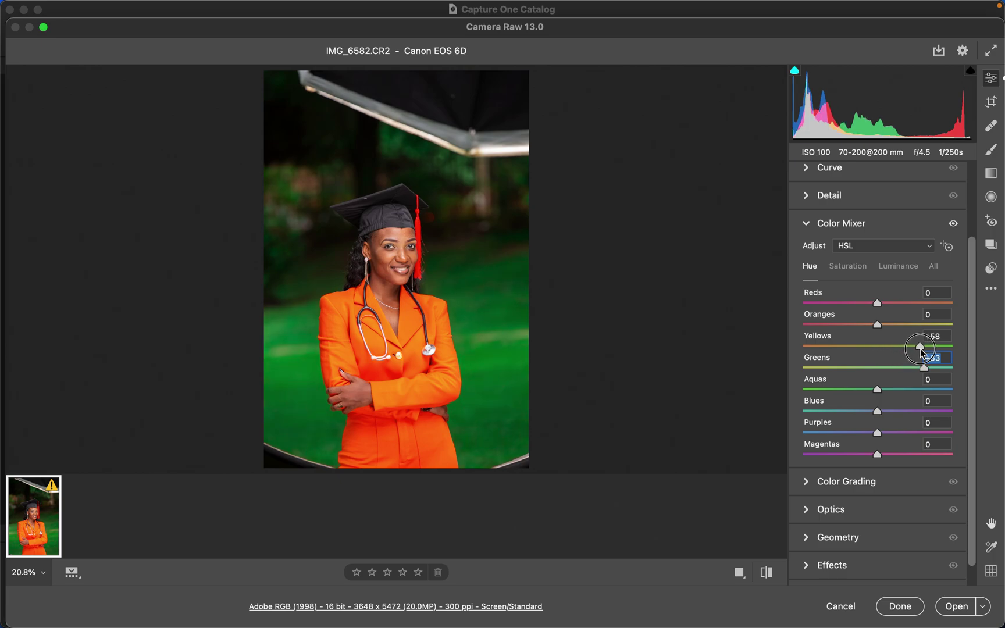
{"action": "left_click_drag", "start_coordinate": [920, 352], "coordinate": [918, 349]}
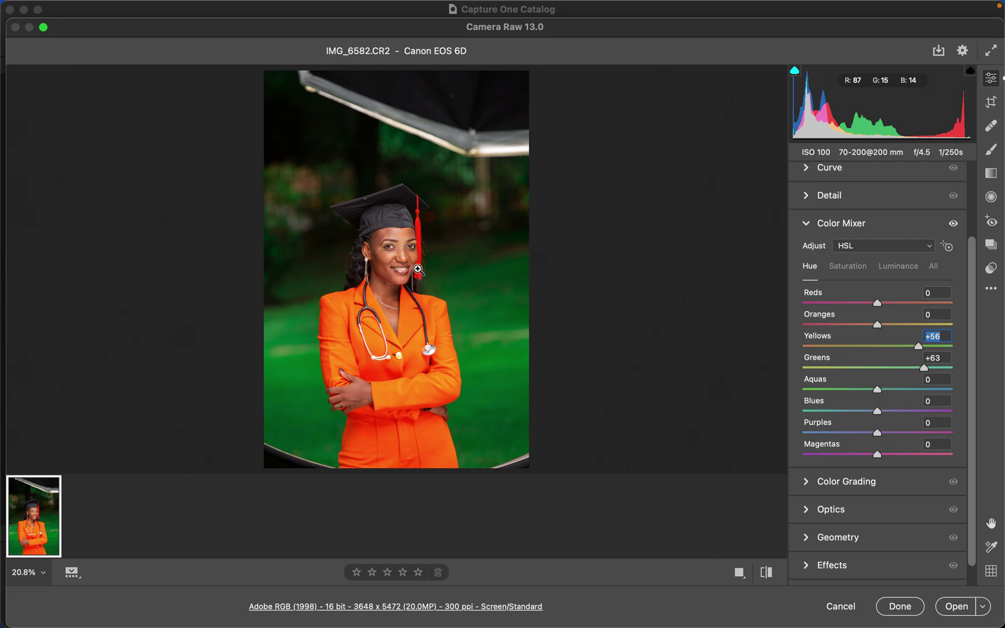
{"action": "left_click", "coordinate": [850, 267]}
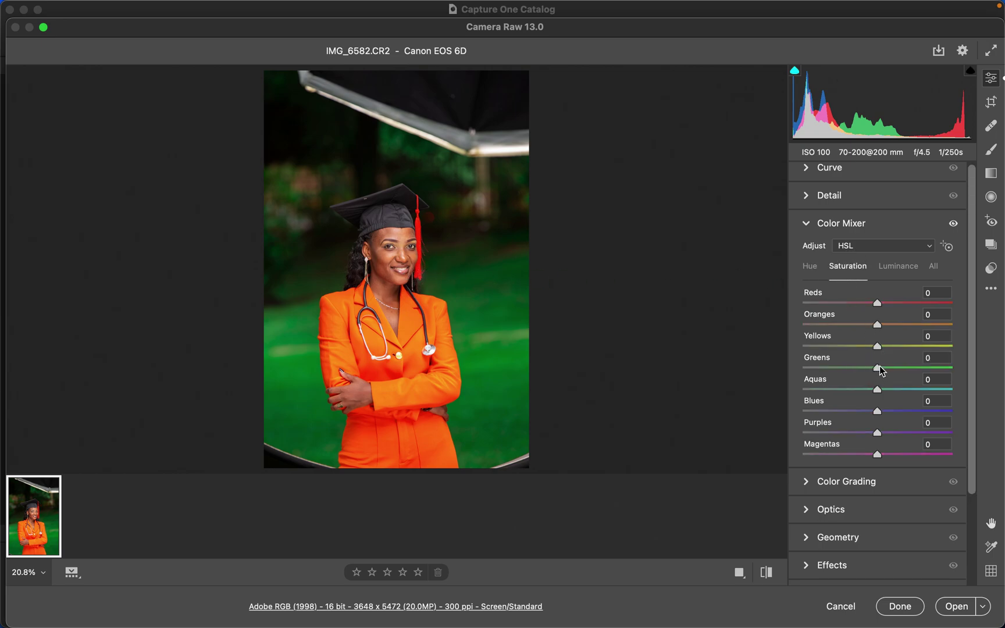
{"action": "left_click_drag", "start_coordinate": [880, 370], "coordinate": [858, 353]}
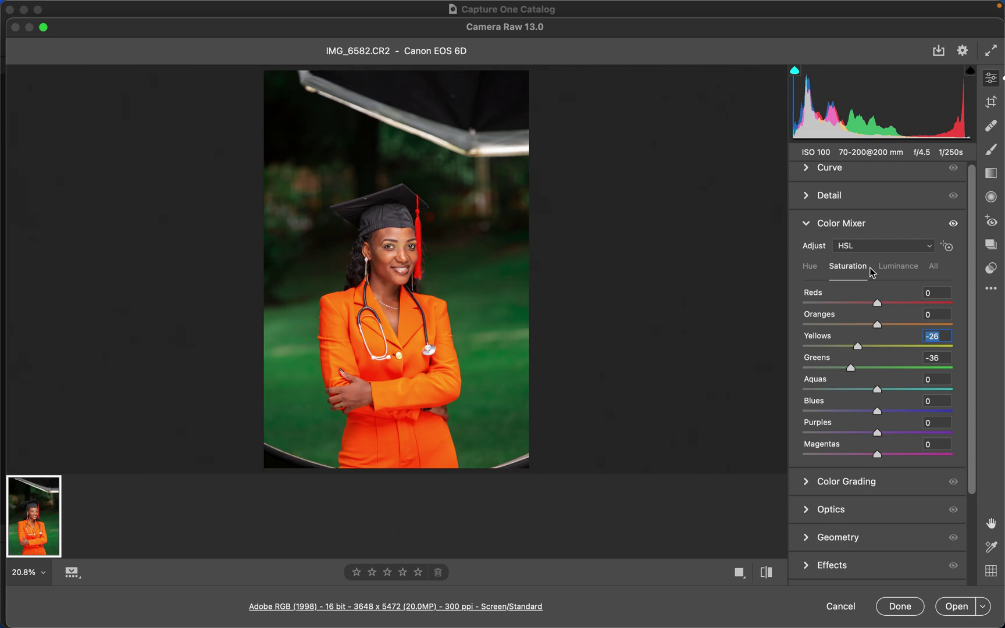
- Fine-tune the Basic temperature slightly and open the adjusted raw photo in Photoshop
{"action": "left_click_drag", "start_coordinate": [973, 287], "coordinate": [965, 221]}
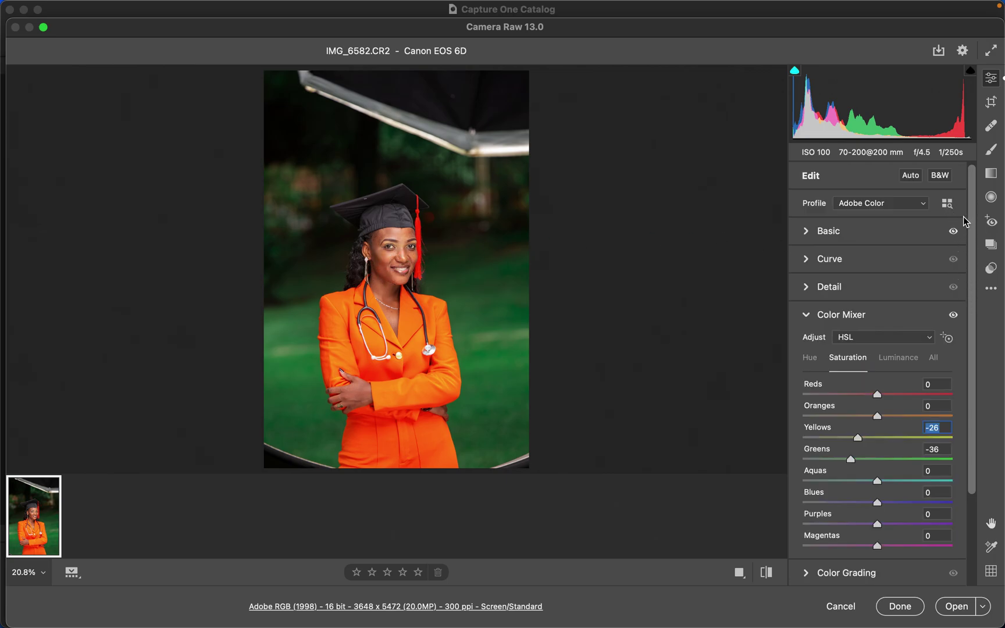
{"action": "left_click", "coordinate": [807, 232]}
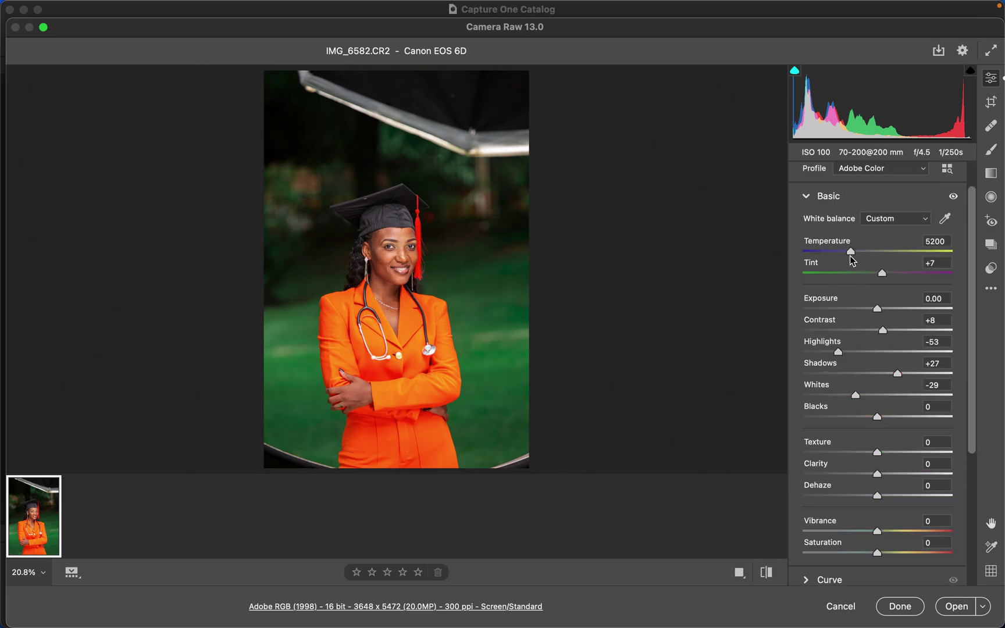
{"action": "left_click_drag", "start_coordinate": [850, 255], "coordinate": [852, 254]}
{"action": "left_click", "coordinate": [950, 608]}
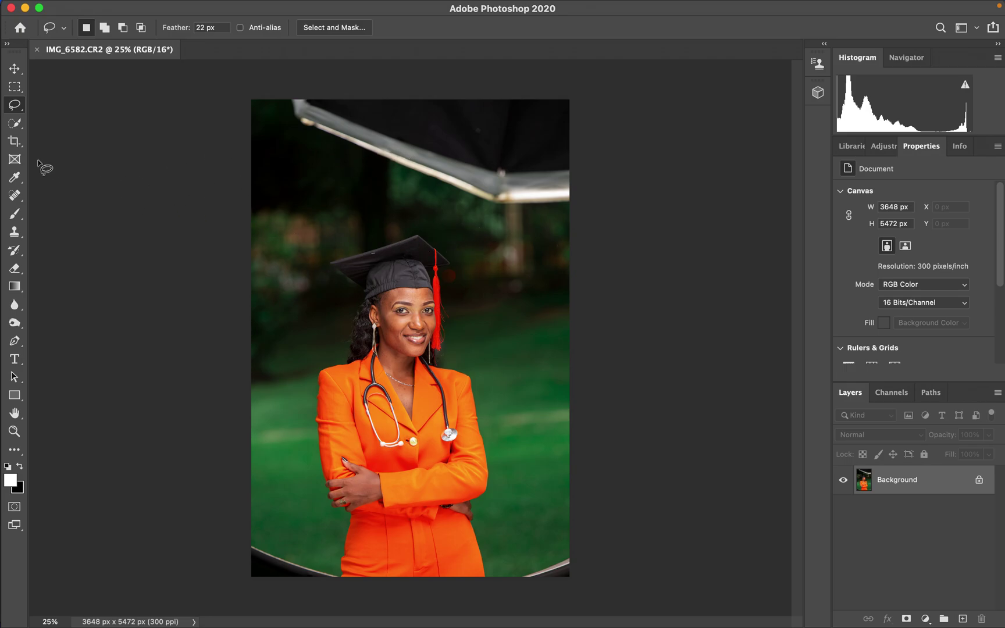
- Crop the photo at a 4:5 ratio to about 3429 × 4286 px, cutting the umbrella out above the graduate
{"action": "left_click", "coordinate": [16, 140]}
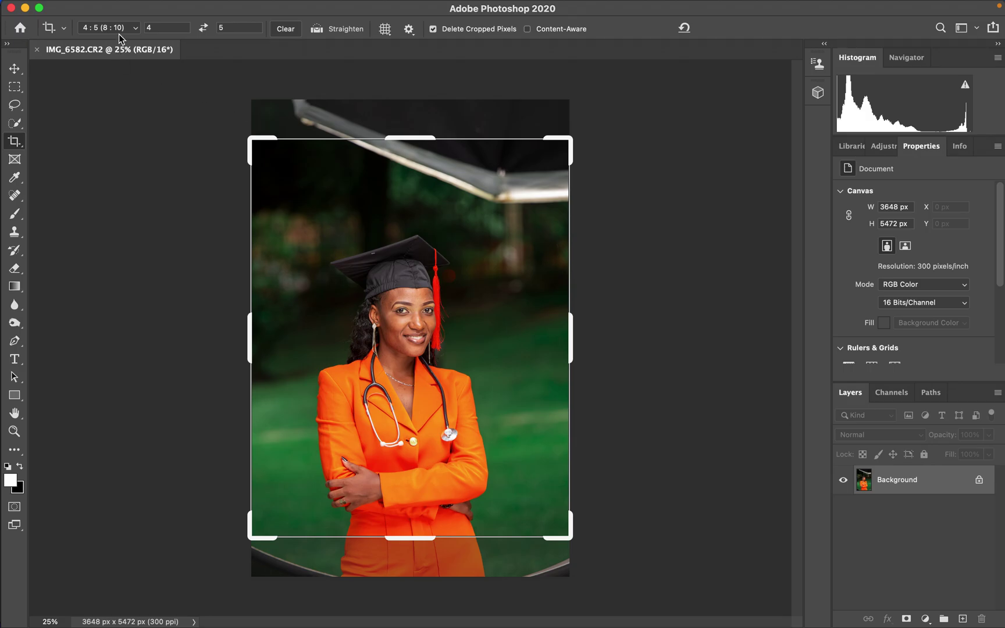
{"action": "left_click", "coordinate": [121, 30]}
{"action": "left_click", "coordinate": [121, 29]}
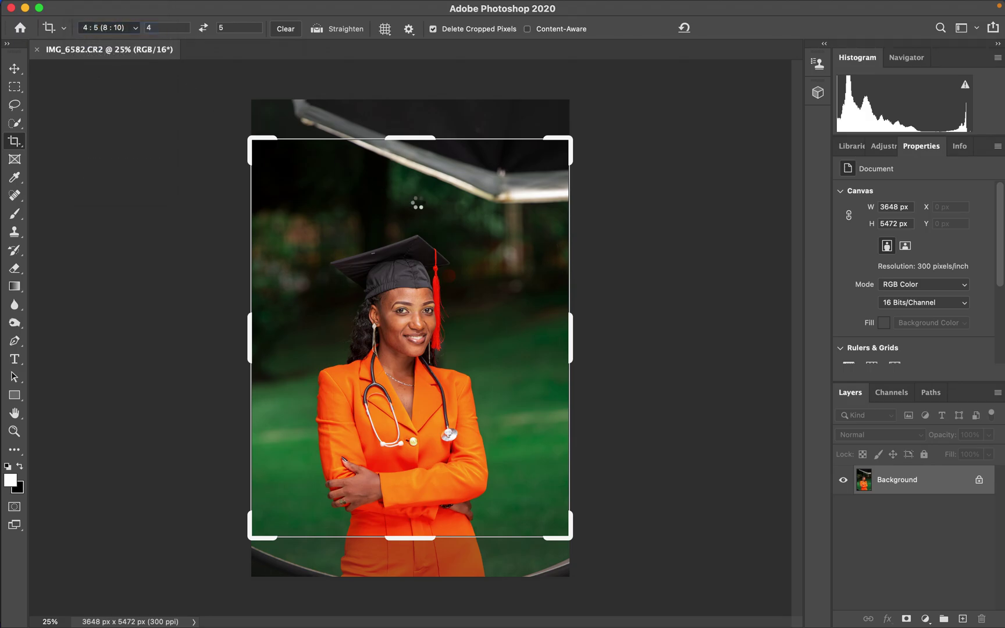
{"action": "left_click_drag", "start_coordinate": [433, 239], "coordinate": [442, 189]}
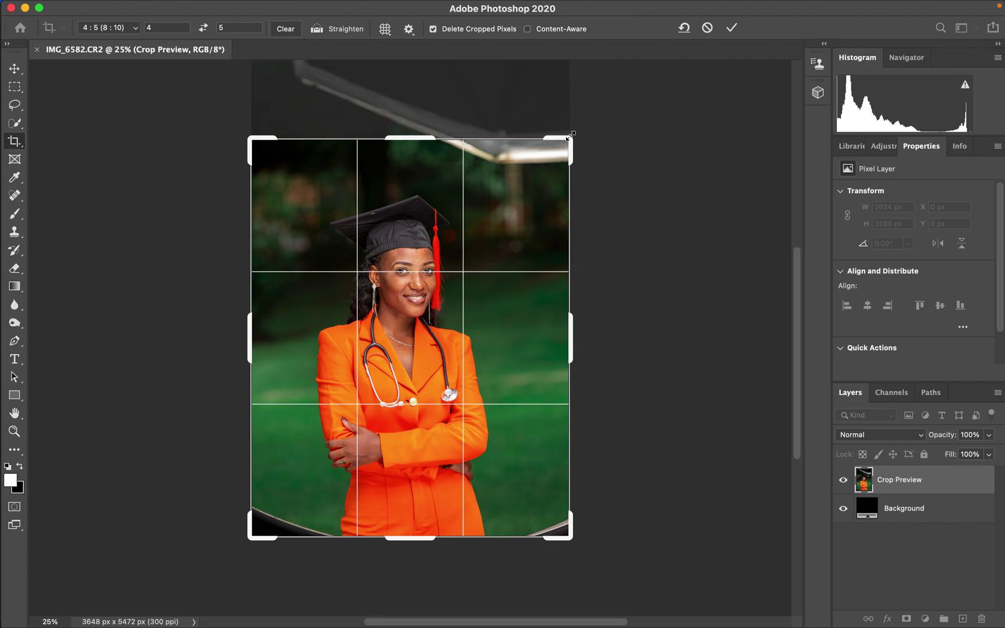
{"action": "left_click_drag", "start_coordinate": [569, 137], "coordinate": [557, 146]}
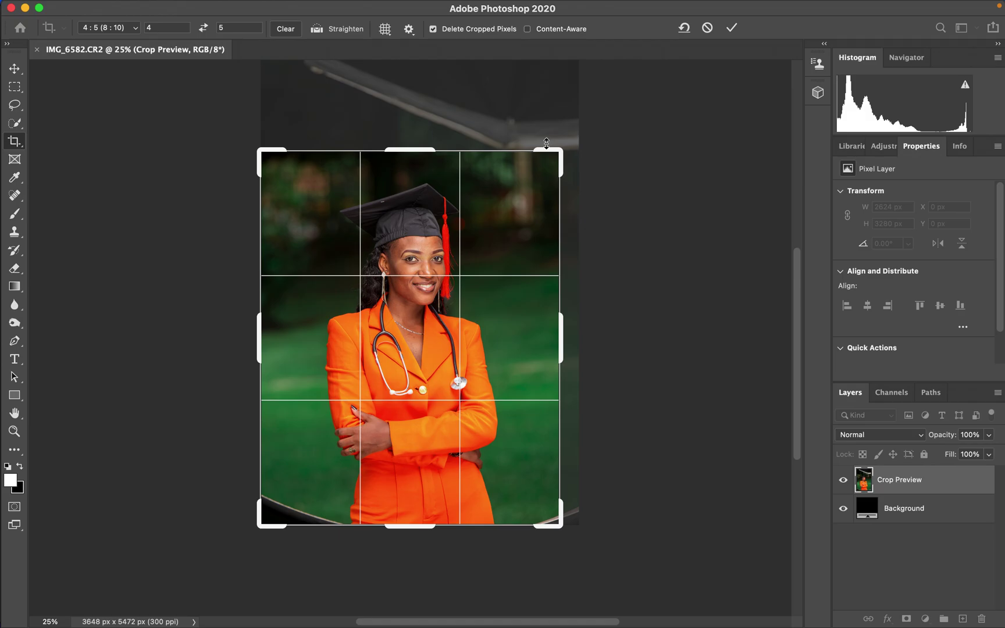
{"action": "key", "text": "Return"}
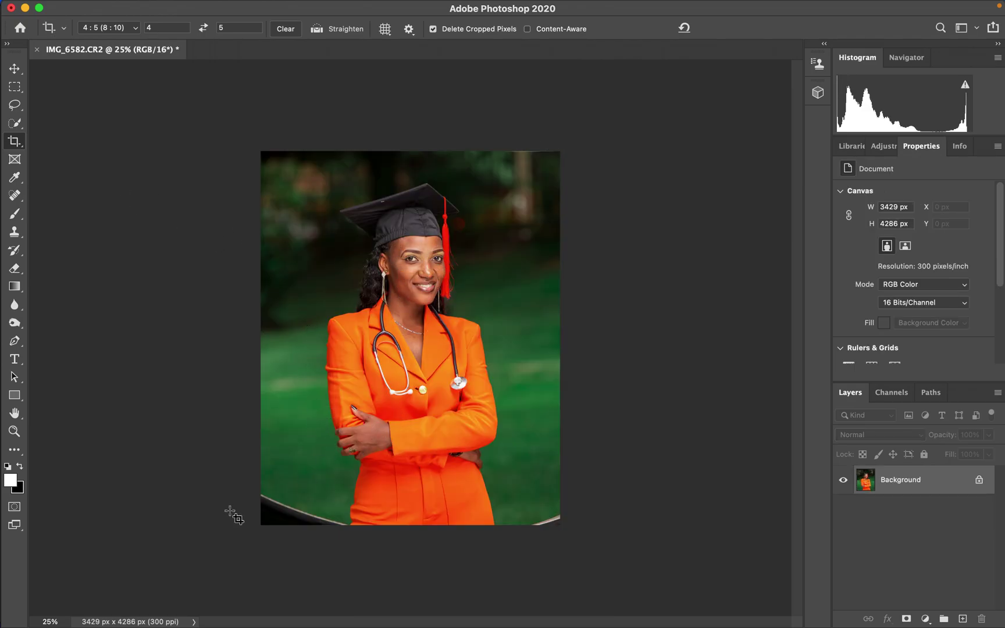
- Add a Gradient Map adjustment layer above the Background and hide it
{"action": "left_click", "coordinate": [14, 106]}
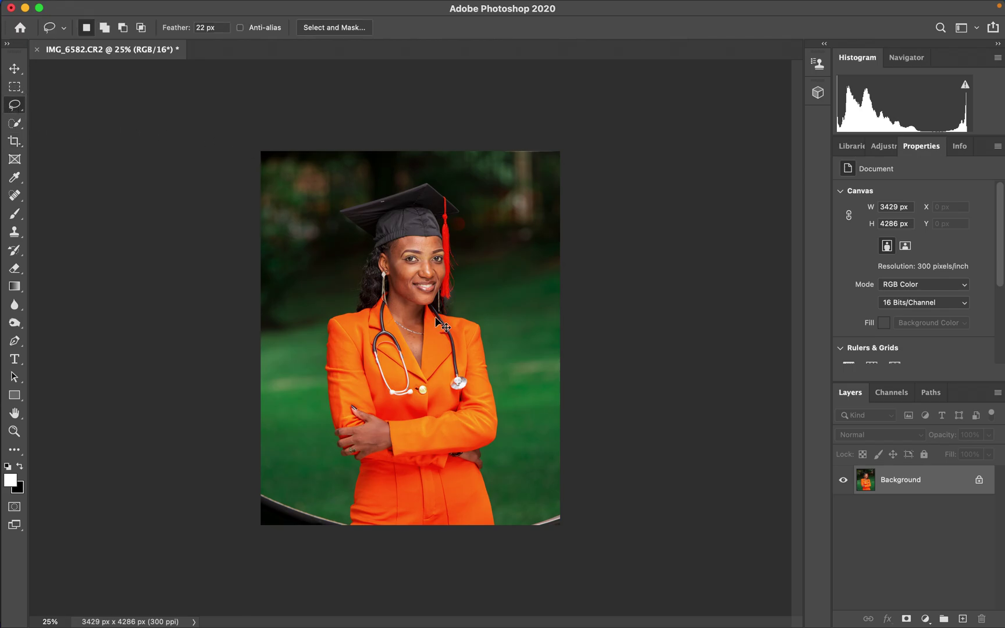
{"action": "scroll", "coordinate": [436, 318], "scroll_direction": "up", "scroll_amount": 2}
{"action": "scroll", "coordinate": [436, 322], "scroll_direction": "down", "scroll_amount": 1}
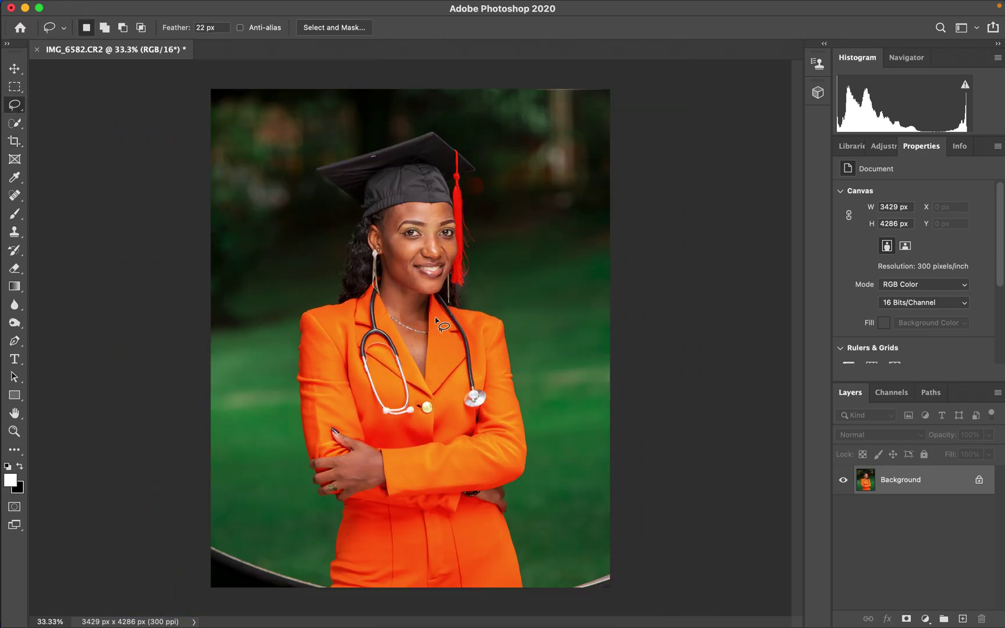
{"action": "left_click", "coordinate": [924, 619]}
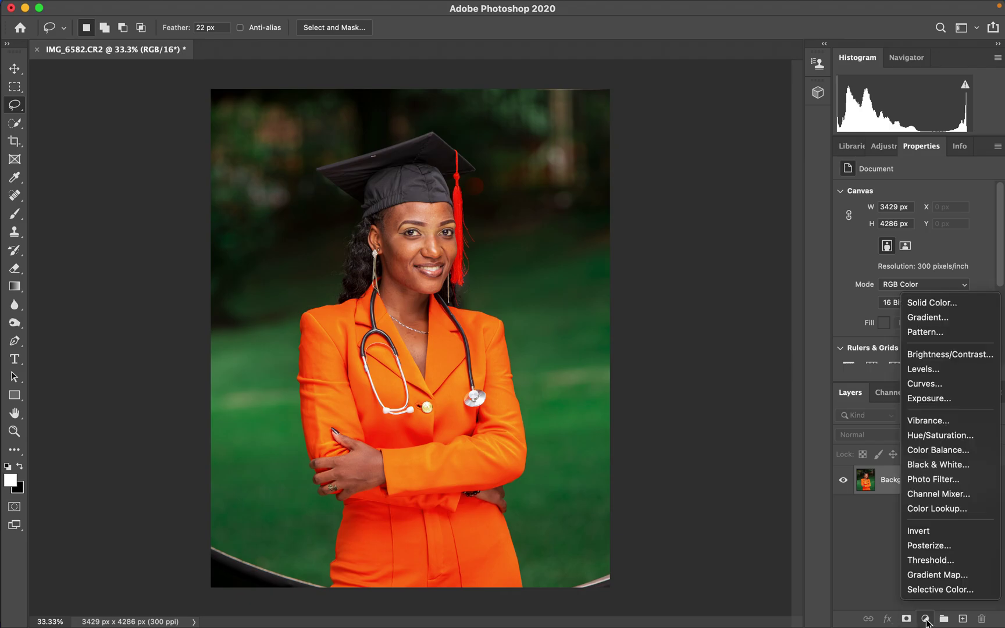
{"action": "left_click", "coordinate": [941, 577]}
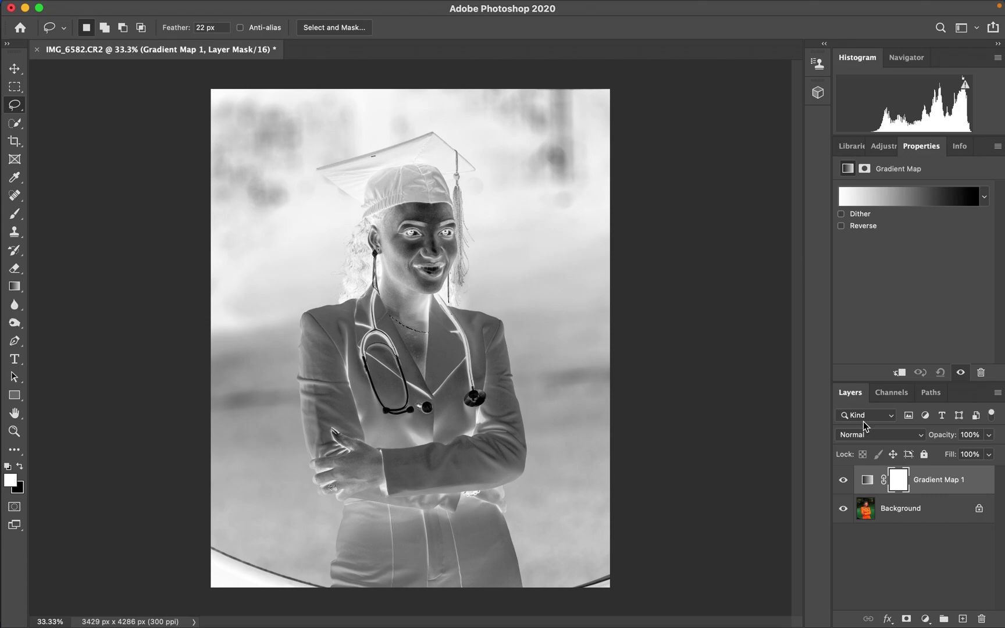
{"action": "left_click", "coordinate": [867, 480]}
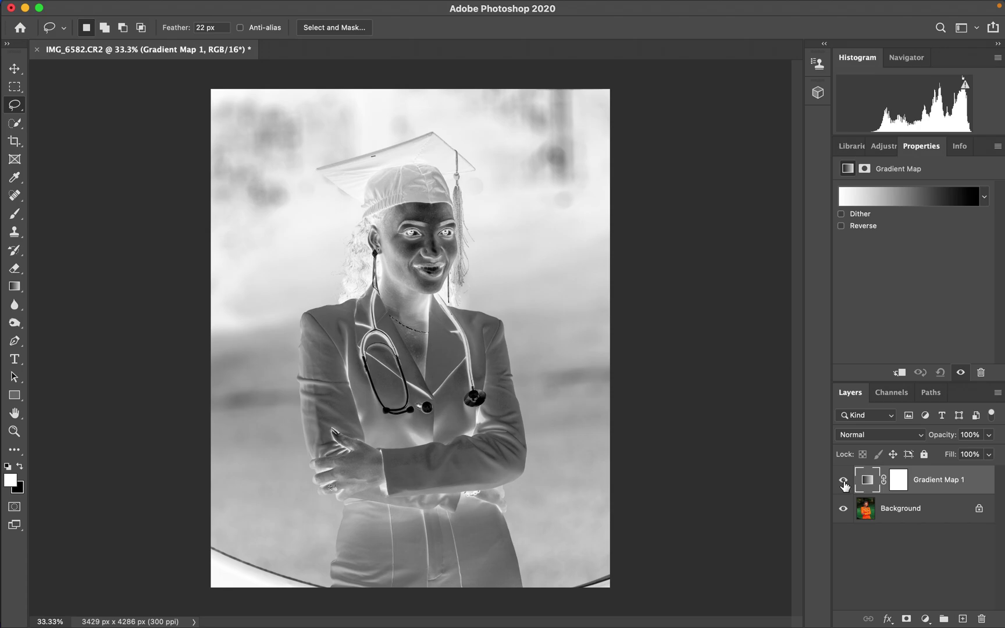
{"action": "left_click", "coordinate": [843, 480]}
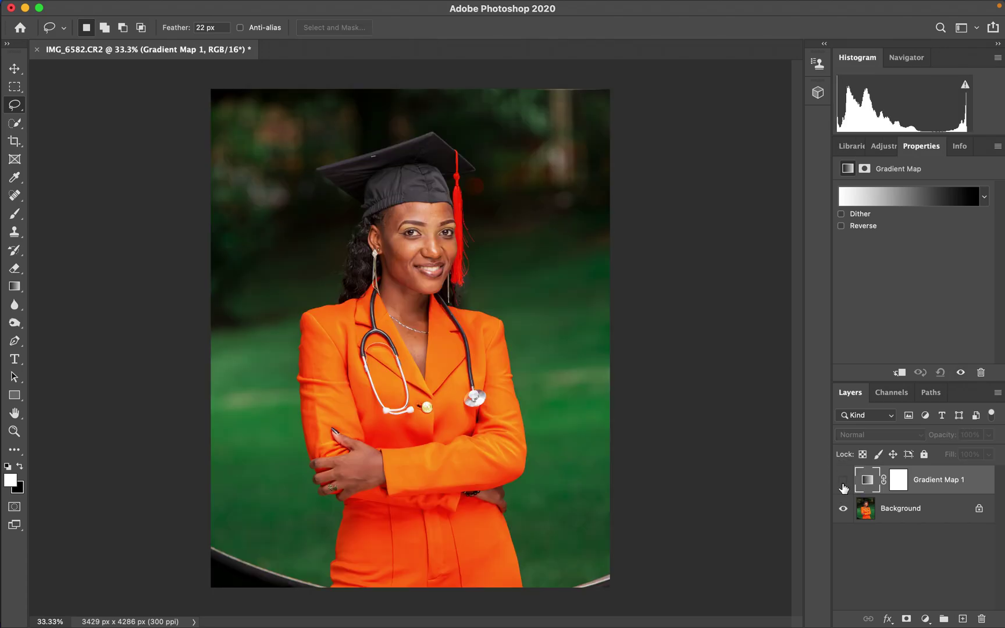
- Set the gradient map's 0% stop to the dark skin tone 5f361f, sampled as a 5 by 5 average from the shadow under the chin
{"action": "left_click", "coordinate": [889, 199]}
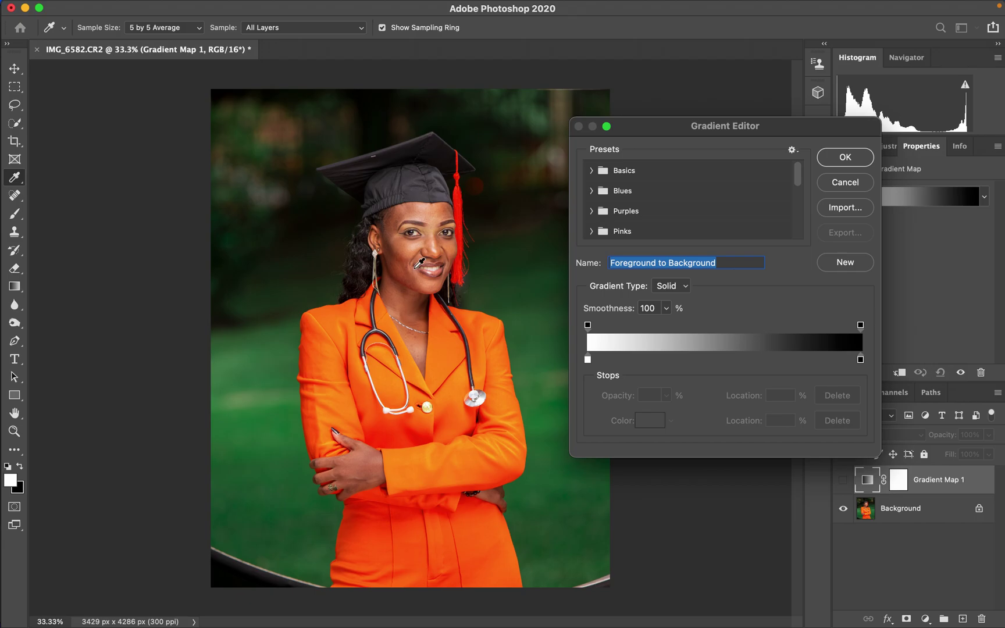
{"action": "left_click", "coordinate": [587, 359]}
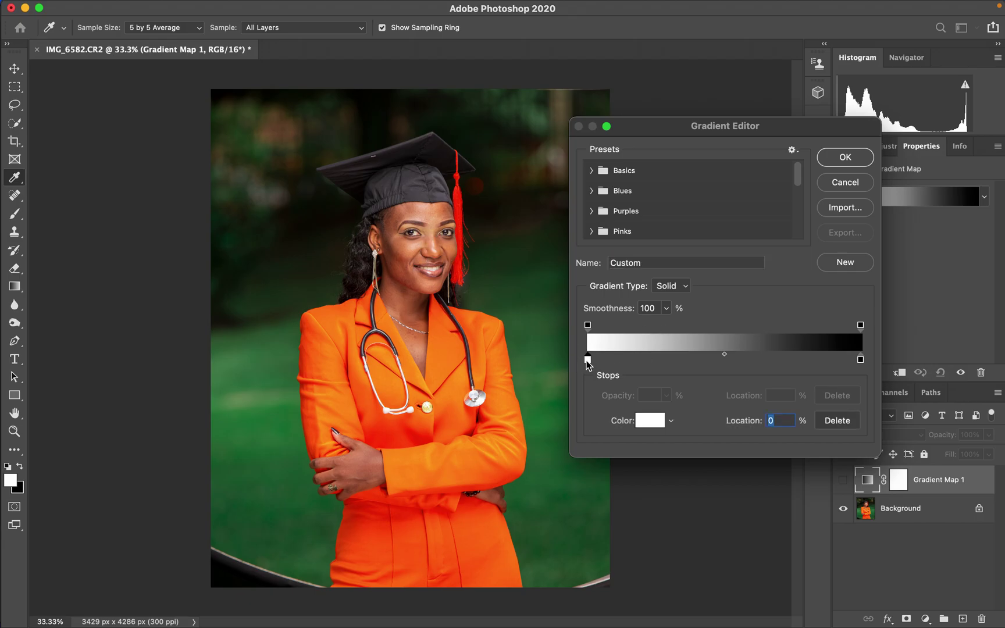
{"action": "left_click", "coordinate": [586, 362]}
{"action": "left_click", "coordinate": [164, 28]}
{"action": "left_click", "coordinate": [167, 29]}
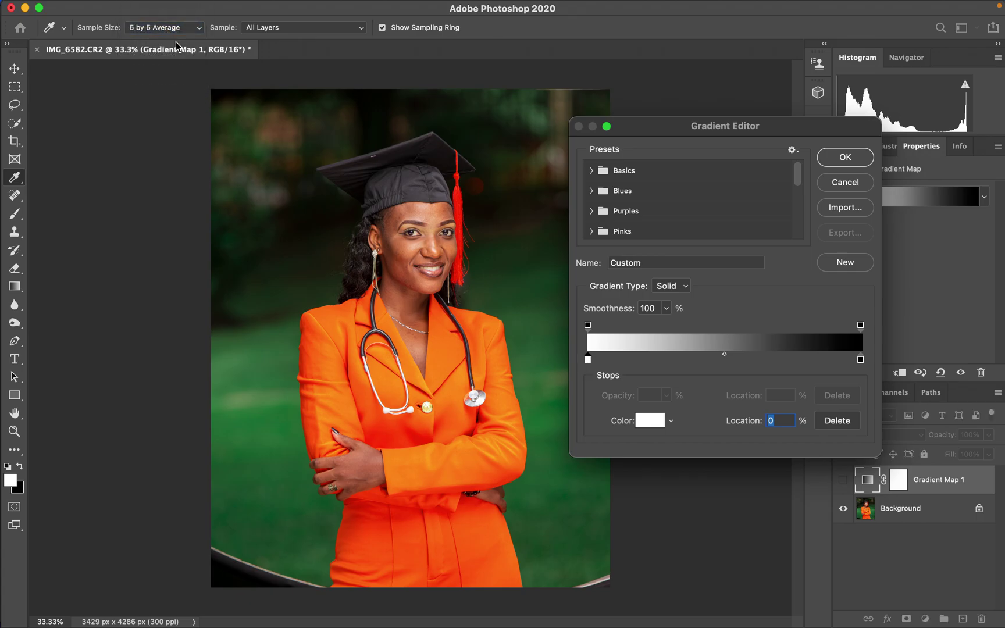
{"action": "left_click", "coordinate": [646, 423]}
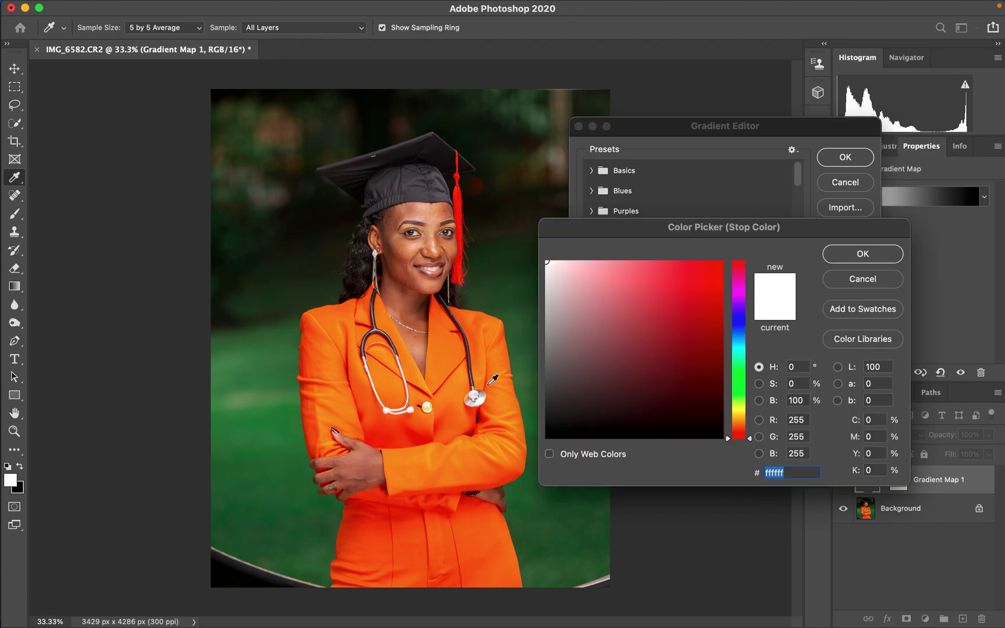
{"action": "key", "text": "super+equal"}
{"action": "key", "text": "super+equal"}
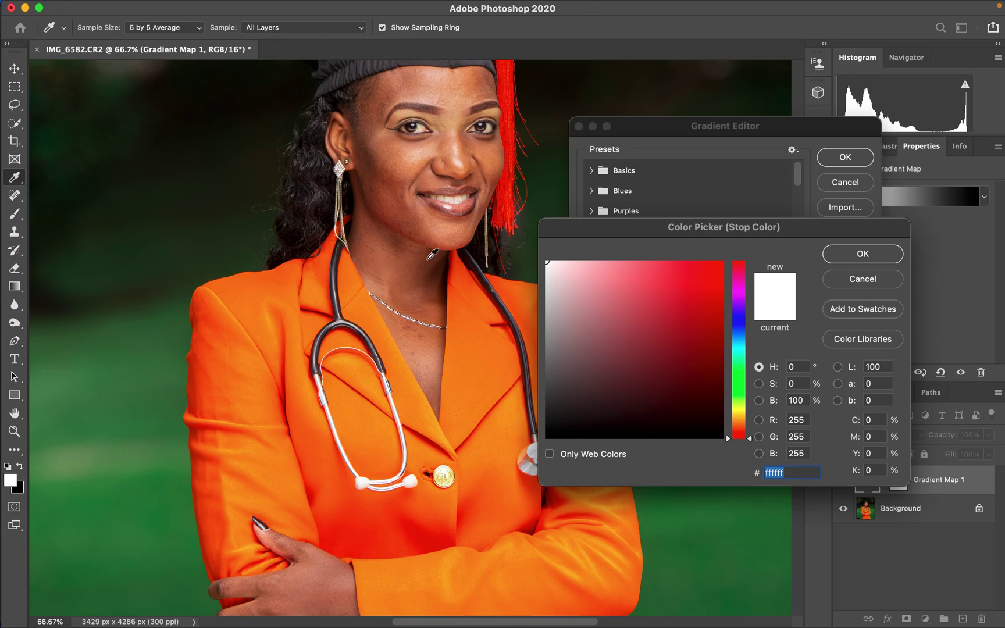
{"action": "left_click", "coordinate": [441, 256]}
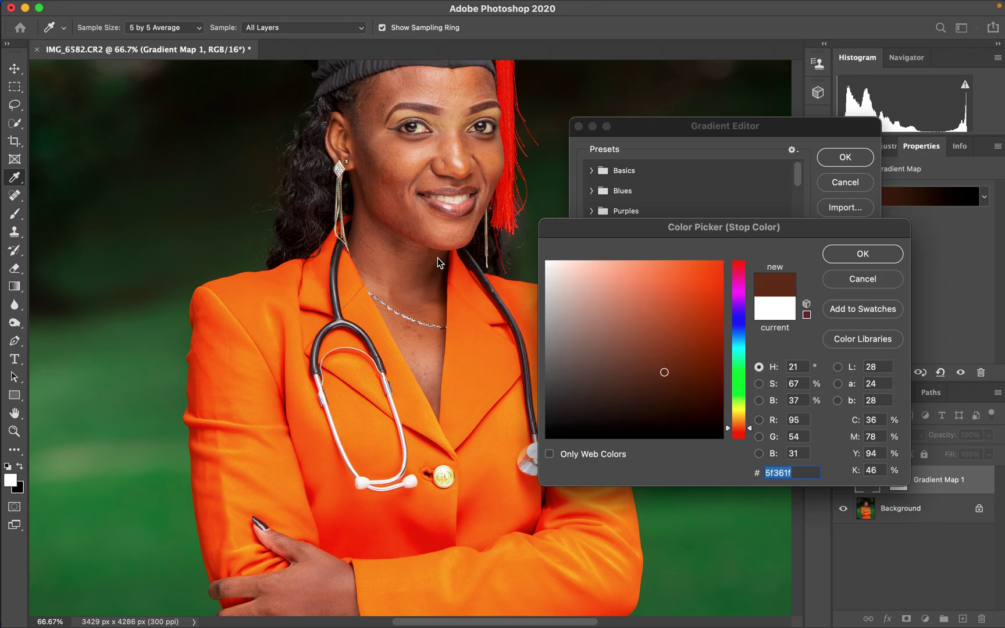
{"action": "left_click", "coordinate": [858, 255]}
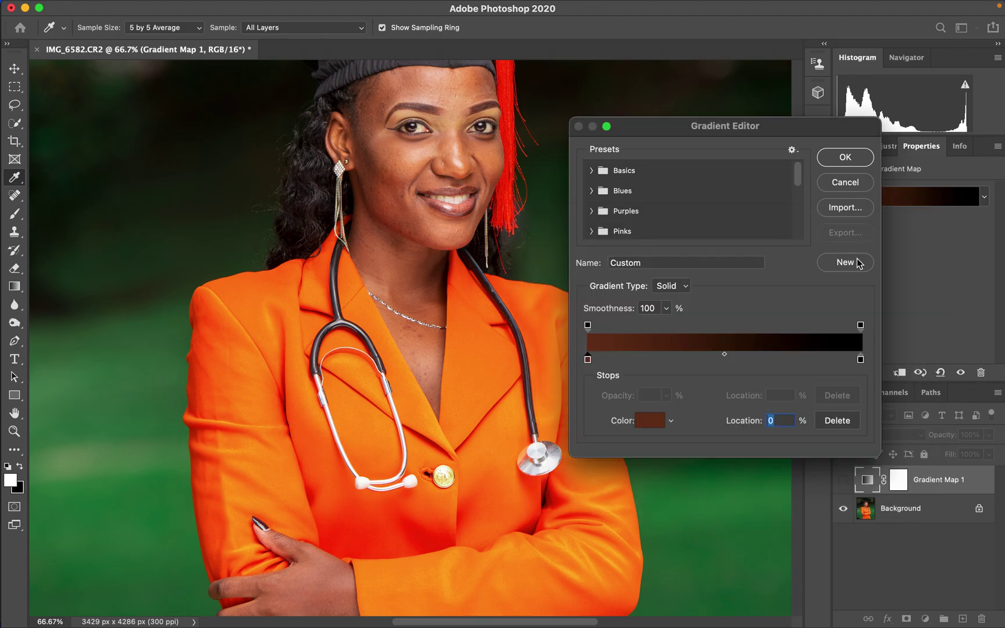
- Set the gradient's 100% stop to the skin highlight edd3c3 sampled from the graduate's nose
{"action": "left_click", "coordinate": [860, 362]}
{"action": "left_click", "coordinate": [651, 421]}
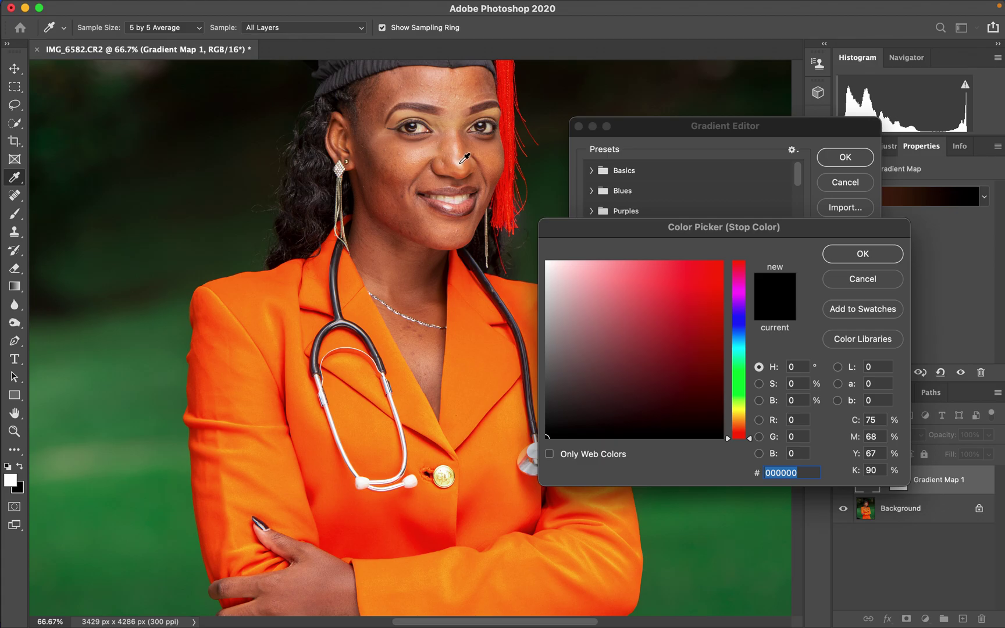
{"action": "left_click", "coordinate": [461, 163]}
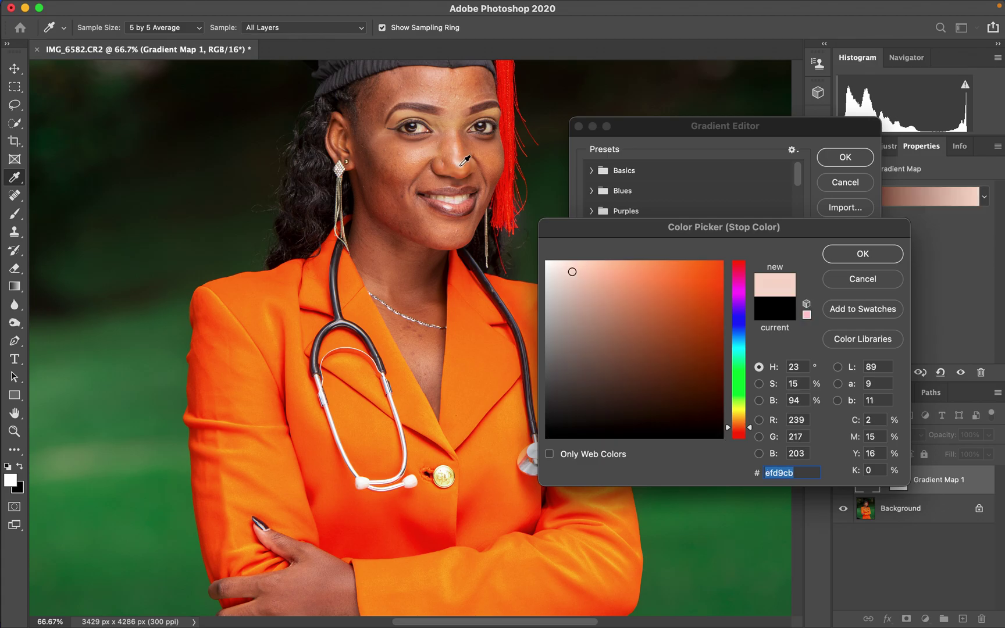
{"action": "left_click", "coordinate": [461, 164]}
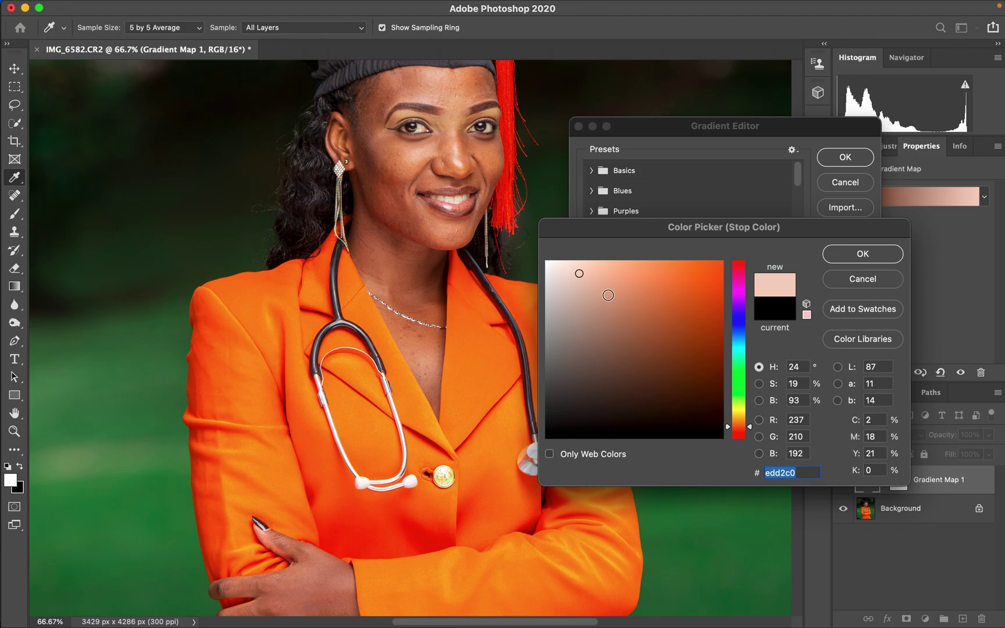
{"action": "mouse_move", "coordinate": [579, 273]}
{"action": "left_mouse_down"}
{"action": "mouse_move", "coordinate": [618, 306]}
{"action": "mouse_move", "coordinate": [589, 267]}
{"action": "left_mouse_up"}
{"action": "left_click", "coordinate": [463, 165]}
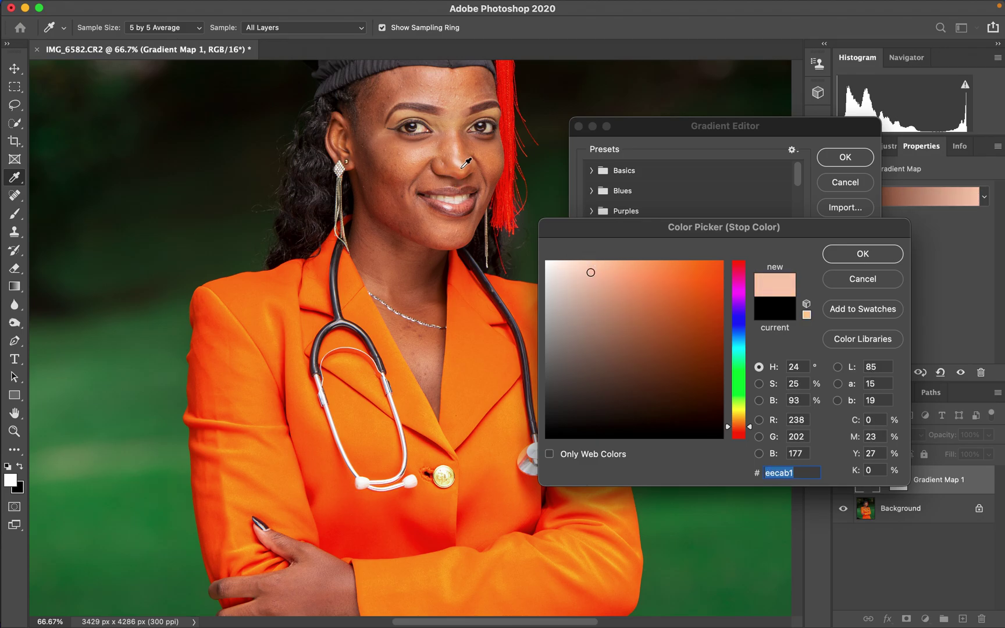
{"action": "left_click", "coordinate": [464, 158]}
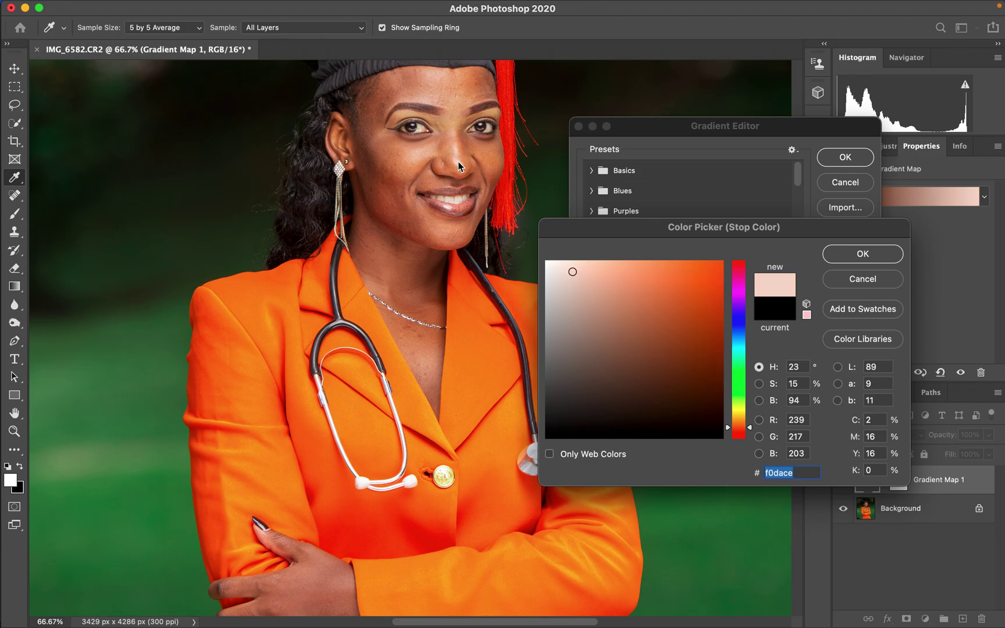
{"action": "left_click", "coordinate": [458, 165]}
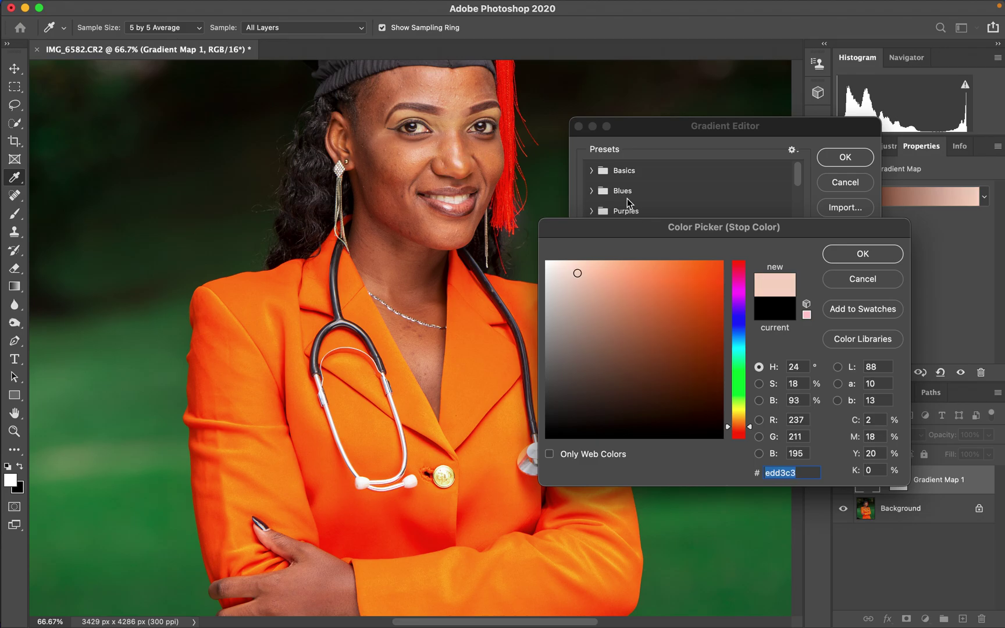
{"action": "left_click", "coordinate": [863, 269]}
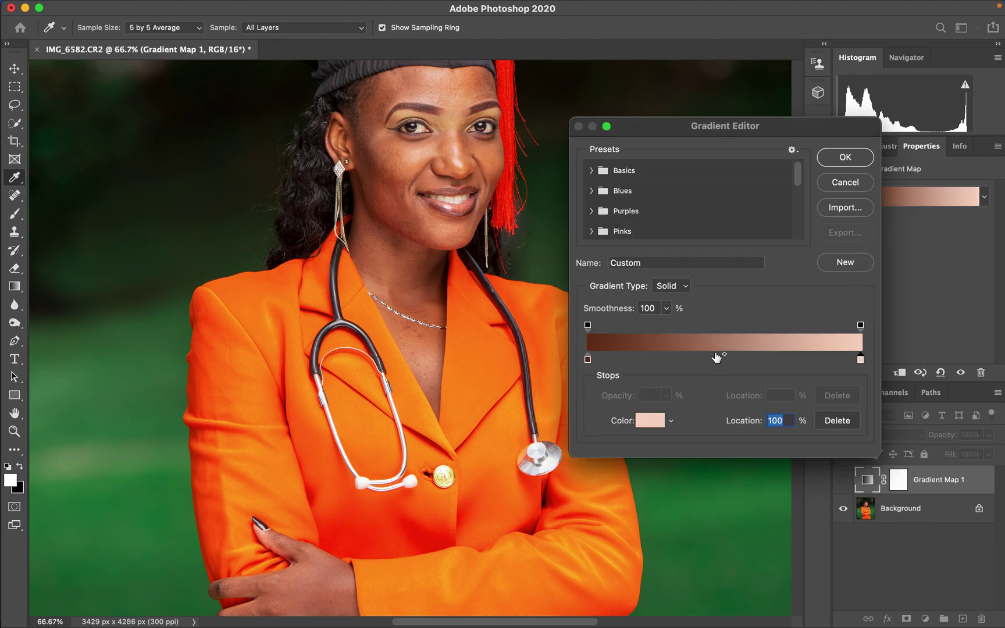
- Add a middle stop at 50% coloured with the cheek midtone d4986c and apply the finished gradient
{"action": "left_click_drag", "start_coordinate": [718, 357], "coordinate": [716, 358]}
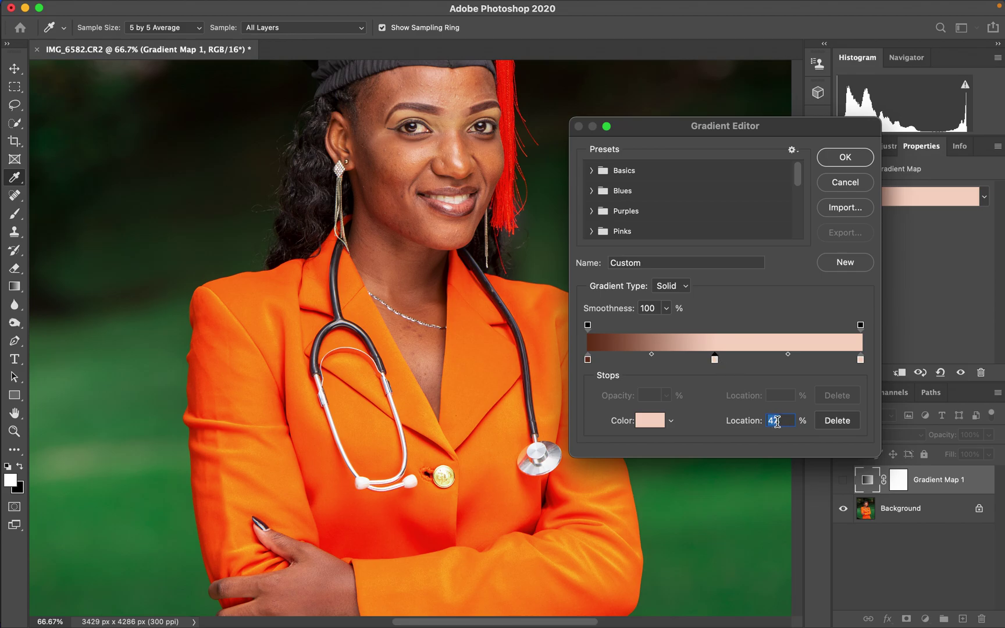
{"action": "type", "text": "50"}
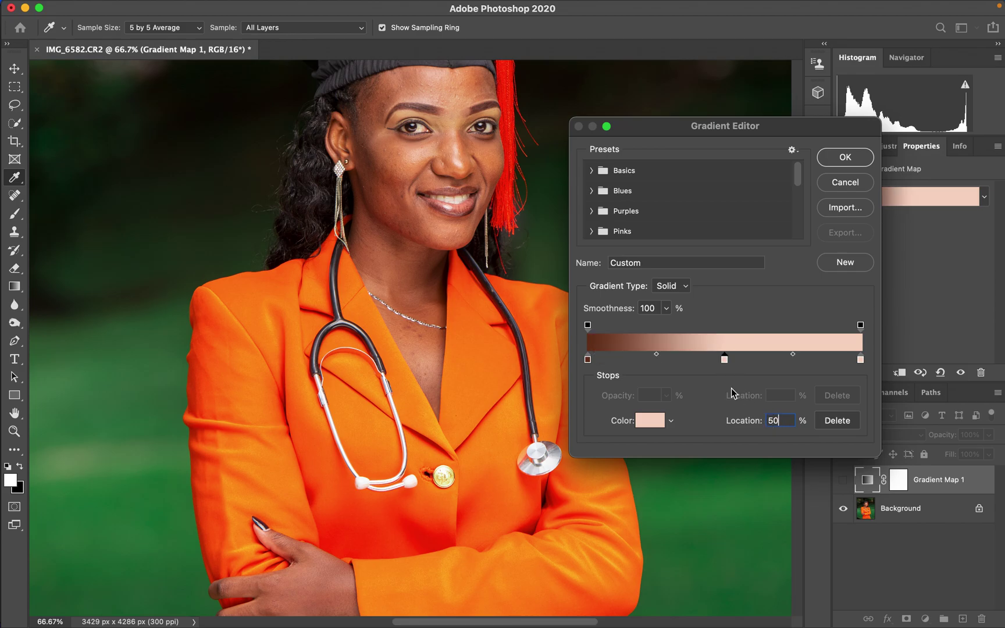
{"action": "left_click", "coordinate": [646, 422]}
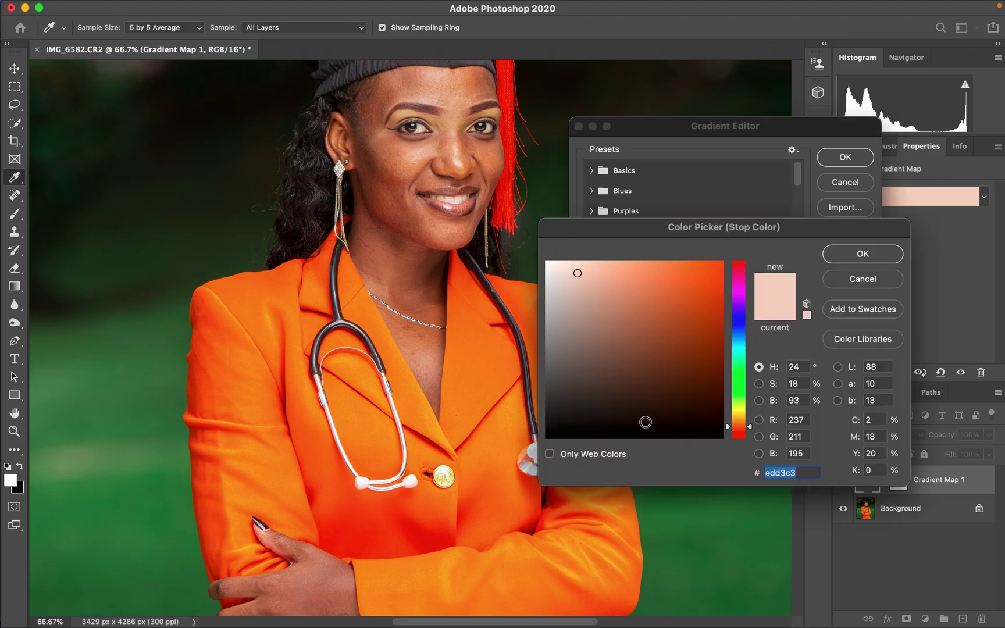
{"action": "left_click", "coordinate": [410, 157]}
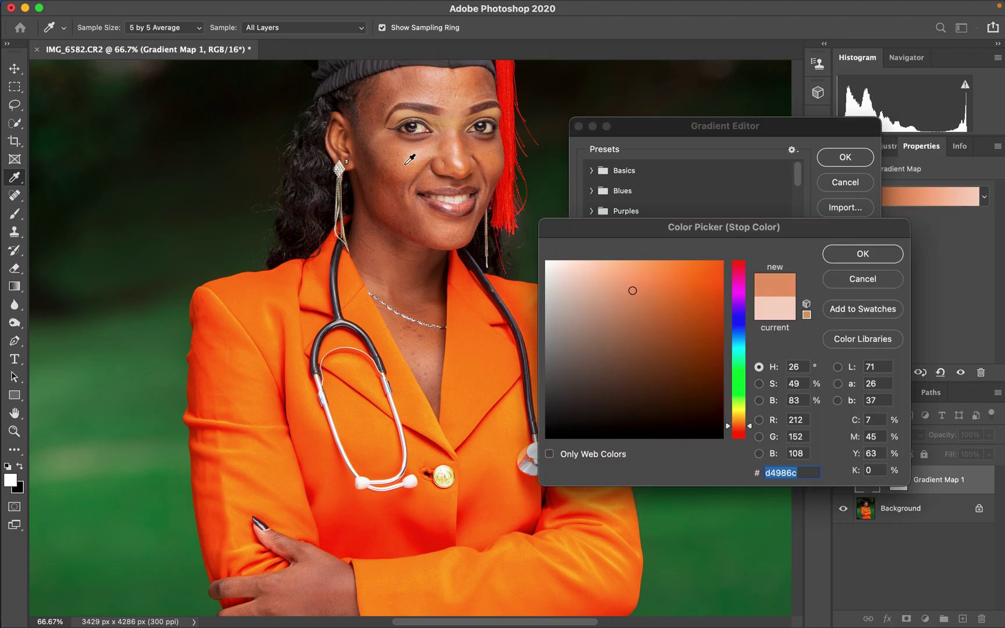
{"action": "left_click", "coordinate": [861, 255]}
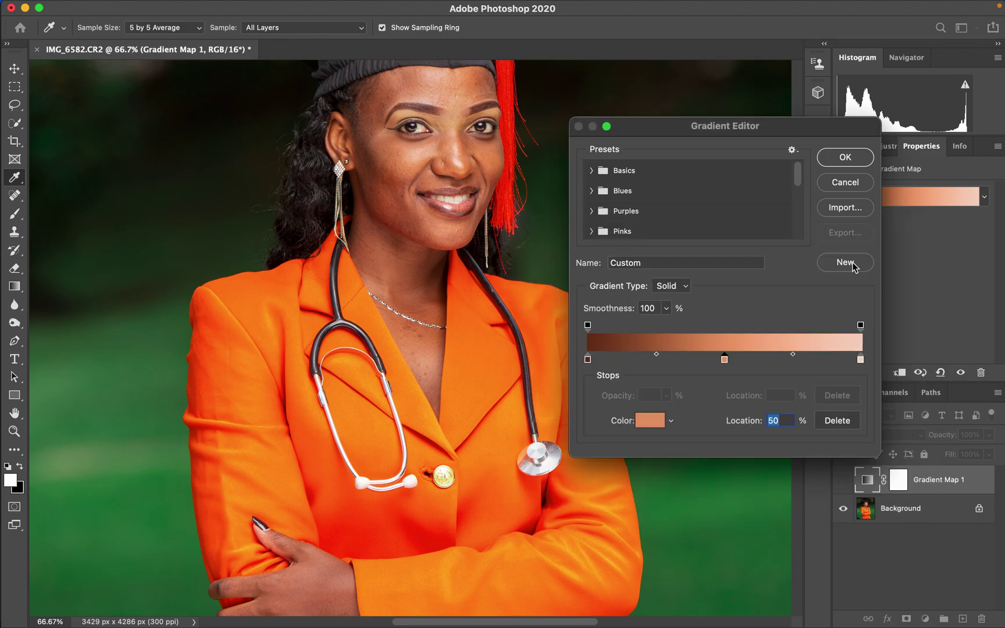
{"action": "left_click", "coordinate": [845, 158]}
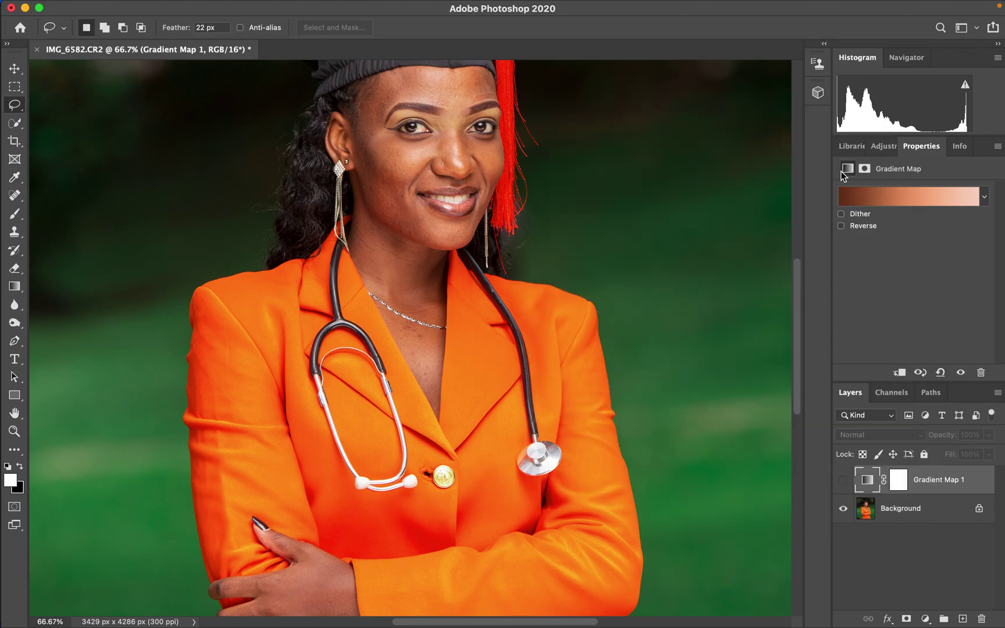
- Make the Gradient Map 1 layer visible and set its blending mode to Color
{"action": "left_click", "coordinate": [842, 481]}
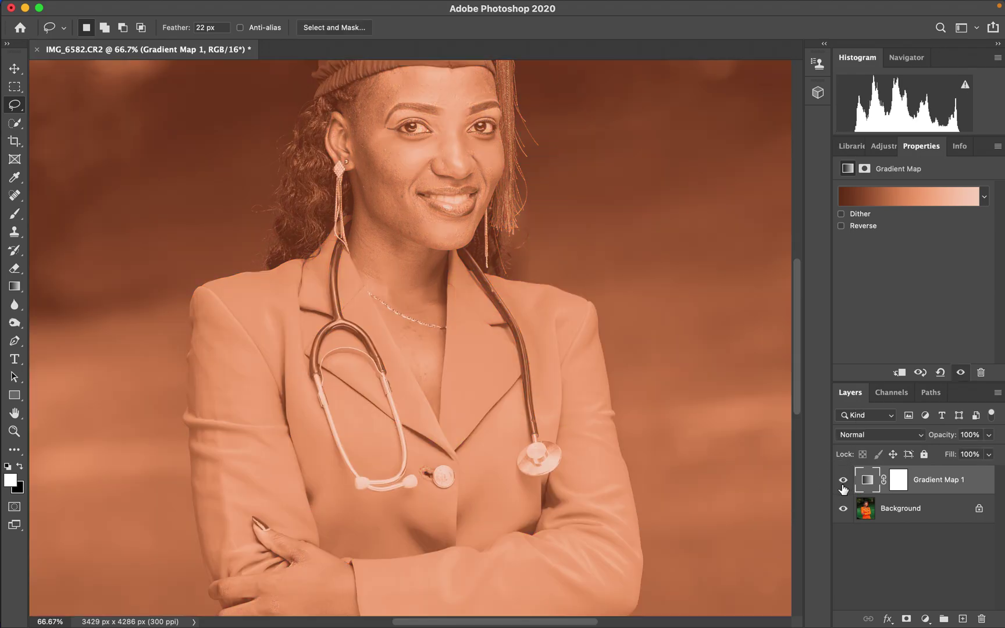
{"action": "left_click", "coordinate": [901, 436]}
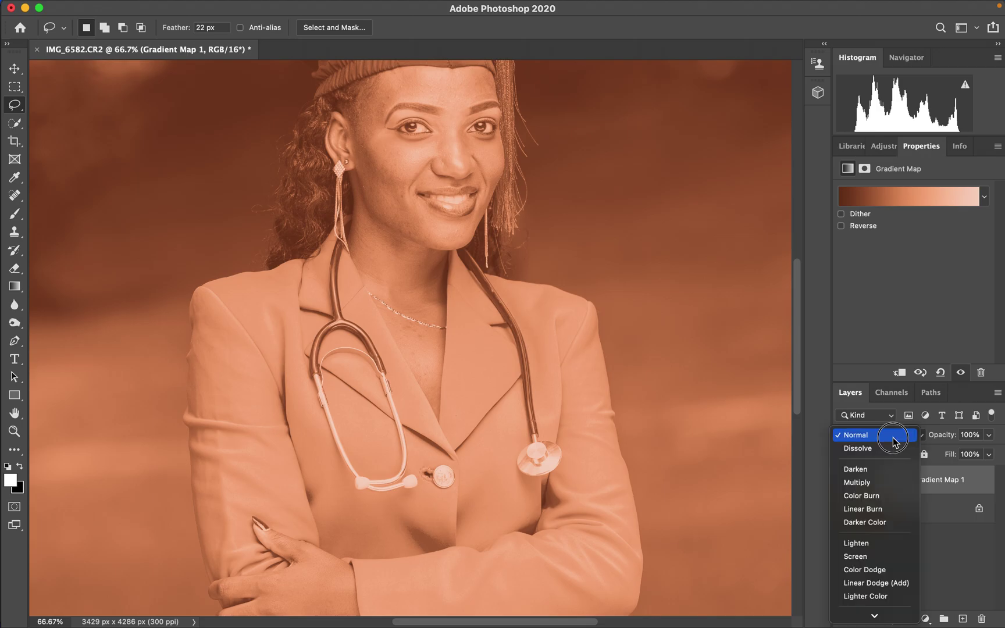
{"action": "scroll", "coordinate": [884, 607], "scroll_direction": "down", "scroll_amount": 5}
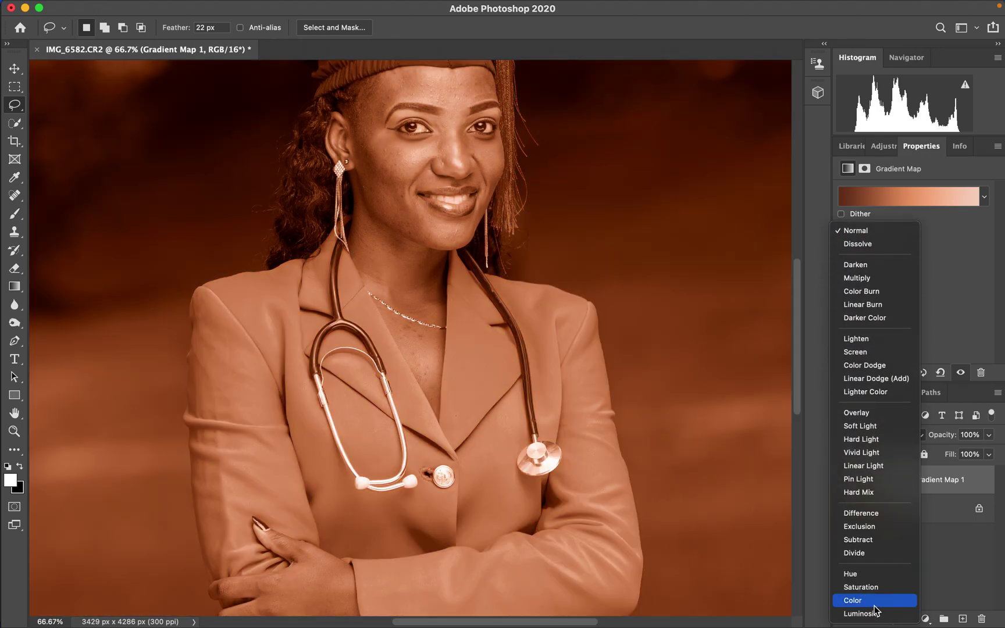
{"action": "left_click", "coordinate": [875, 600]}
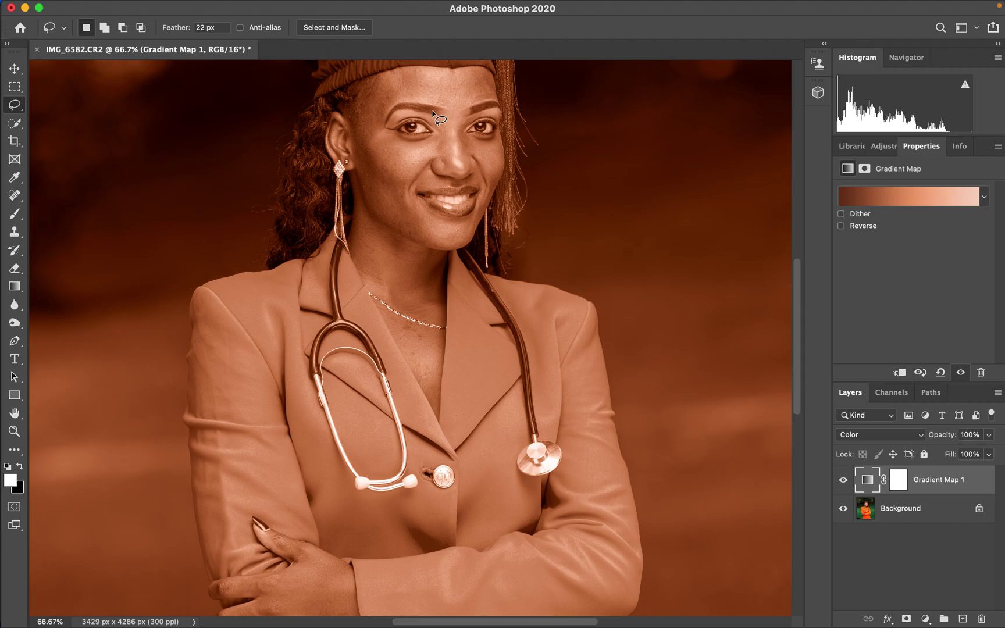
- Invert the gradient map's layer mask to black and ready the Soft Round brush at 0% hardness
{"action": "left_click", "coordinate": [896, 482]}
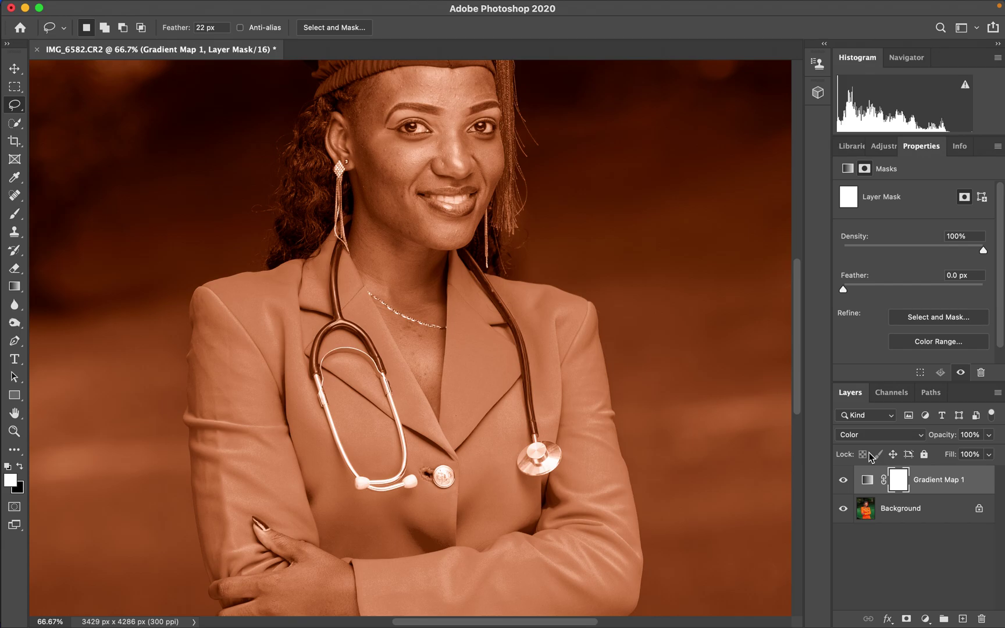
{"action": "key", "text": "super+i"}
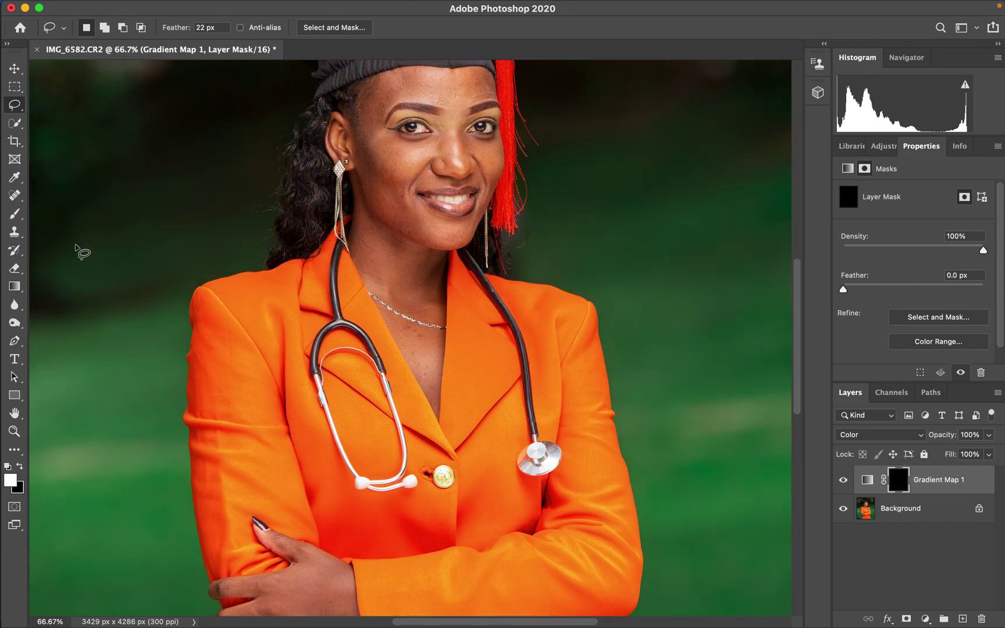
{"action": "left_click", "coordinate": [16, 215]}
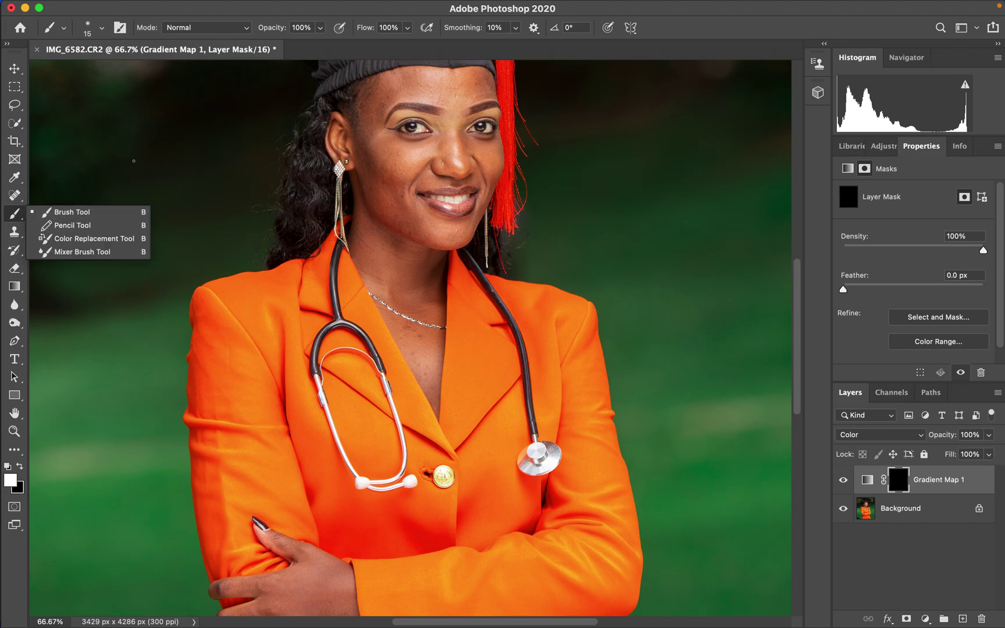
{"action": "left_click", "coordinate": [76, 211]}
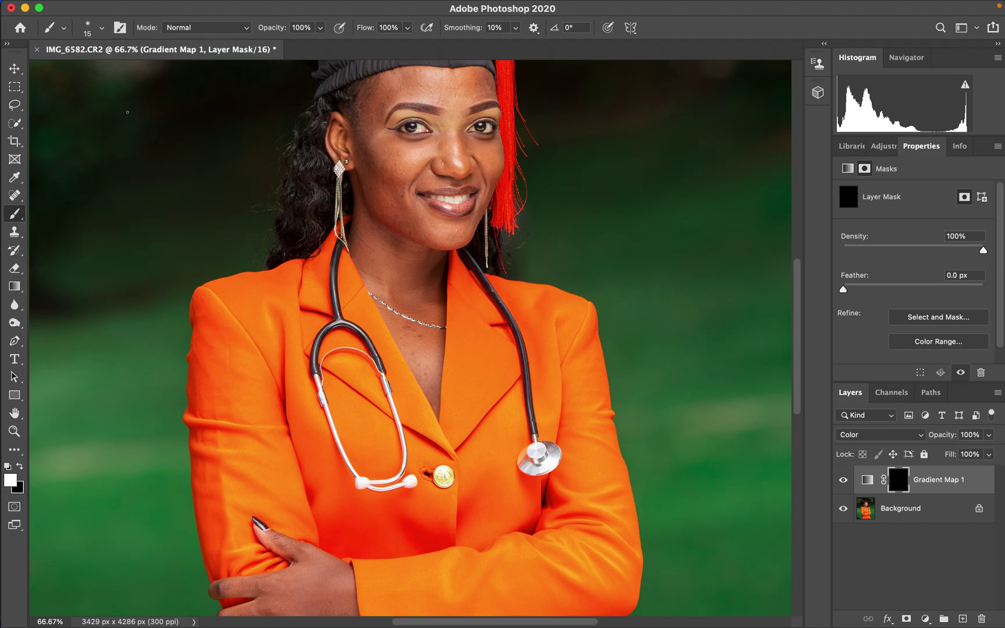
{"action": "left_click", "coordinate": [102, 28]}
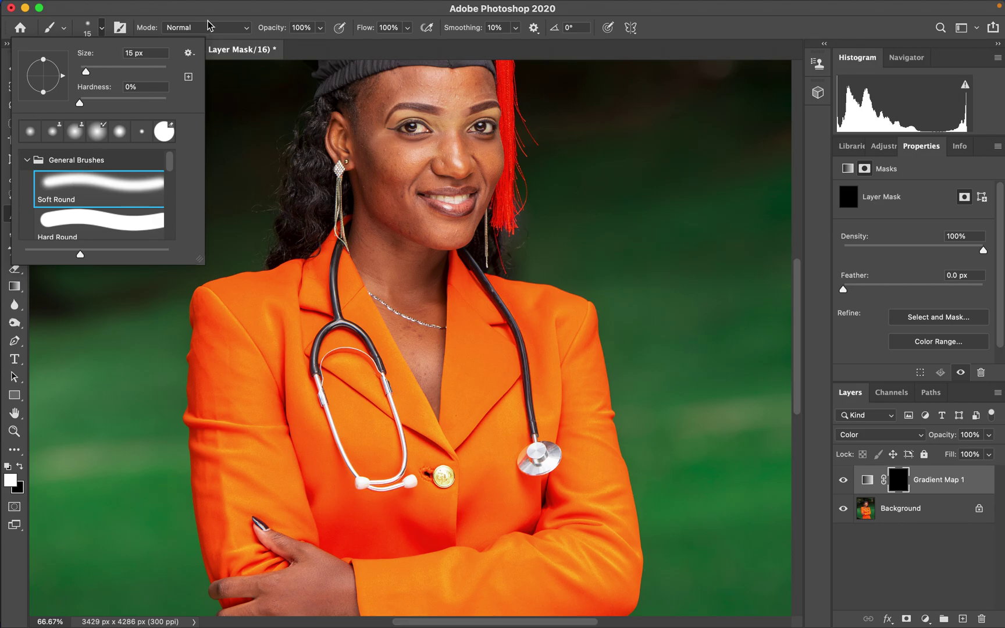
{"action": "left_click", "coordinate": [221, 10]}
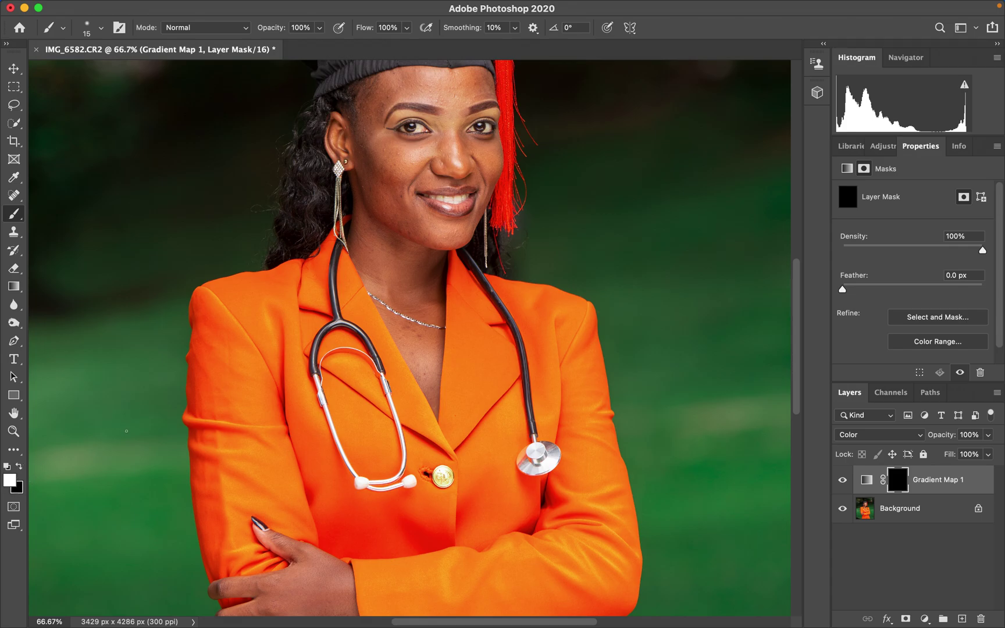
- Enlarge the brush and paint white on the mask over the graduate's face, neck and chest skin
{"action": "key", "text": "x"}
{"action": "key", "text": "x"}
{"action": "key", "text": "x"}
{"action": "key", "text": "x"}
{"action": "key", "text": "x"}
{"action": "key", "text": "x"}
{"action": "key", "text": "bracketright"}
{"action": "key", "text": "bracketright"}
{"action": "key", "text": "bracketright"}
{"action": "key", "text": "bracketright"}
{"action": "key", "text": "bracketright"}
{"action": "key", "text": "bracketright"}
{"action": "key", "text": "bracketright"}
{"action": "key", "text": "bracketright"}
{"action": "mouse_move", "coordinate": [380, 223]}
{"action": "left_mouse_down"}
{"action": "mouse_move", "coordinate": [386, 230]}
{"action": "mouse_move", "coordinate": [383, 214]}
{"action": "mouse_move", "coordinate": [385, 224]}
{"action": "mouse_move", "coordinate": [414, 209]}
{"action": "mouse_move", "coordinate": [357, 142]}
{"action": "mouse_move", "coordinate": [367, 123]}
{"action": "mouse_move", "coordinate": [421, 82]}
{"action": "mouse_move", "coordinate": [454, 93]}
{"action": "mouse_move", "coordinate": [445, 142]}
{"action": "mouse_move", "coordinate": [474, 166]}
{"action": "mouse_move", "coordinate": [444, 157]}
{"action": "mouse_move", "coordinate": [453, 121]}
{"action": "mouse_move", "coordinate": [372, 113]}
{"action": "mouse_move", "coordinate": [389, 157]}
{"action": "mouse_move", "coordinate": [356, 119]}
{"action": "mouse_move", "coordinate": [425, 255]}
{"action": "mouse_move", "coordinate": [465, 221]}
{"action": "mouse_move", "coordinate": [482, 172]}
{"action": "mouse_move", "coordinate": [439, 110]}
{"action": "mouse_move", "coordinate": [398, 96]}
{"action": "mouse_move", "coordinate": [374, 104]}
{"action": "mouse_move", "coordinate": [468, 89]}
{"action": "mouse_move", "coordinate": [407, 209]}
{"action": "left_mouse_up"}
{"action": "key", "text": "["}
- Paint white on the mask over both hands with an 80 px brush, cleaning up around the fingers with black
{"action": "scroll", "coordinate": [800, 332], "scroll_direction": "down", "scroll_amount": 5}
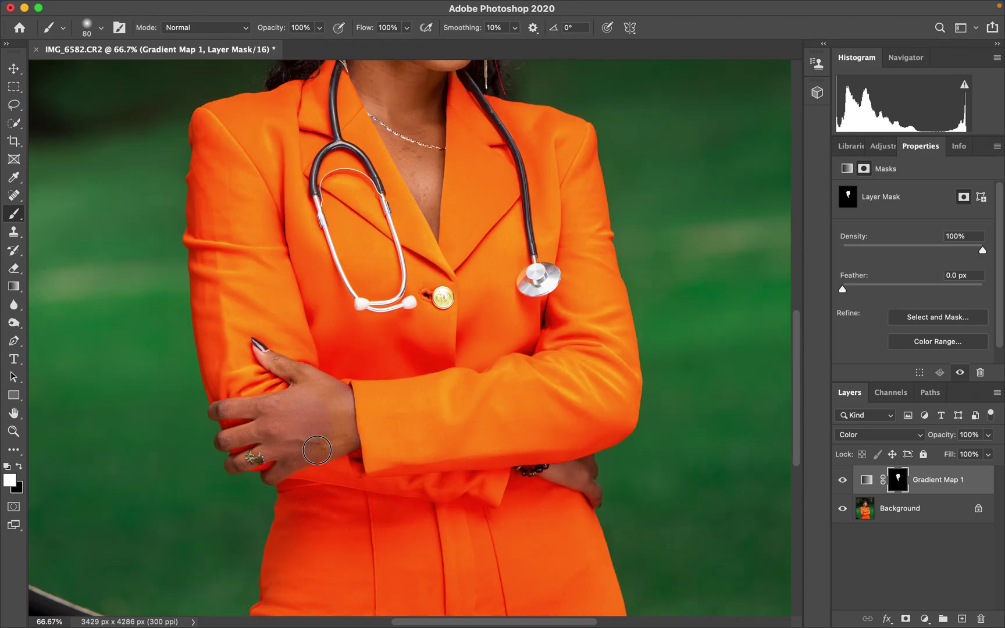
{"action": "mouse_move", "coordinate": [274, 447]}
{"action": "left_mouse_down"}
{"action": "mouse_move", "coordinate": [247, 460]}
{"action": "mouse_move", "coordinate": [278, 433]}
{"action": "mouse_move", "coordinate": [241, 435]}
{"action": "mouse_move", "coordinate": [294, 401]}
{"action": "mouse_move", "coordinate": [309, 421]}
{"action": "mouse_move", "coordinate": [332, 395]}
{"action": "mouse_move", "coordinate": [343, 398]}
{"action": "mouse_move", "coordinate": [352, 442]}
{"action": "mouse_move", "coordinate": [278, 473]}
{"action": "mouse_move", "coordinate": [247, 459]}
{"action": "mouse_move", "coordinate": [215, 464]}
{"action": "left_mouse_up"}
{"action": "key", "text": "x"}
{"action": "mouse_move", "coordinate": [266, 407]}
{"action": "left_mouse_down"}
{"action": "mouse_move", "coordinate": [288, 404]}
{"action": "mouse_move", "coordinate": [268, 423]}
{"action": "left_mouse_up"}
{"action": "left_click", "coordinate": [20, 465]}
{"action": "mouse_move", "coordinate": [297, 412]}
{"action": "left_mouse_down"}
{"action": "mouse_move", "coordinate": [318, 419]}
{"action": "mouse_move", "coordinate": [301, 413]}
{"action": "mouse_move", "coordinate": [309, 401]}
{"action": "mouse_move", "coordinate": [271, 356]}
{"action": "left_mouse_up"}
{"action": "mouse_move", "coordinate": [558, 478]}
{"action": "left_mouse_down"}
{"action": "mouse_move", "coordinate": [584, 468]}
{"action": "mouse_move", "coordinate": [592, 485]}
{"action": "mouse_move", "coordinate": [562, 475]}
{"action": "mouse_move", "coordinate": [595, 492]}
{"action": "mouse_move", "coordinate": [576, 493]}
{"action": "left_mouse_up"}
{"action": "key", "text": "x"}
- Paint black on the mask with a smaller 50 px brush to clear the skin tone from the mouth, eyes and eyebrows
{"action": "key", "text": "super+minus"}
{"action": "key", "text": "super+minus"}
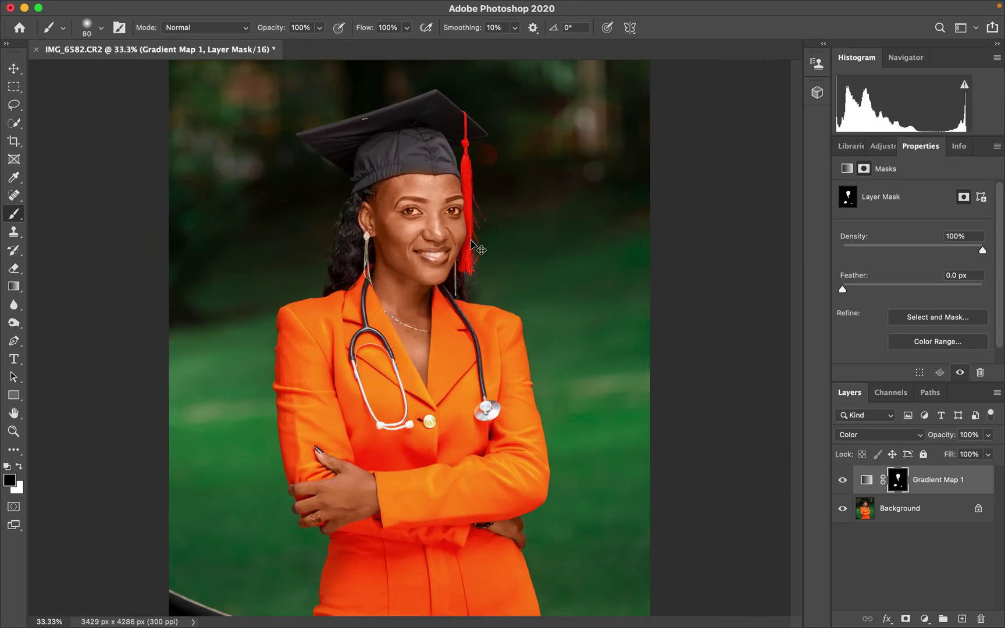
{"action": "key", "text": "super+plus"}
{"action": "key", "text": "super+plus"}
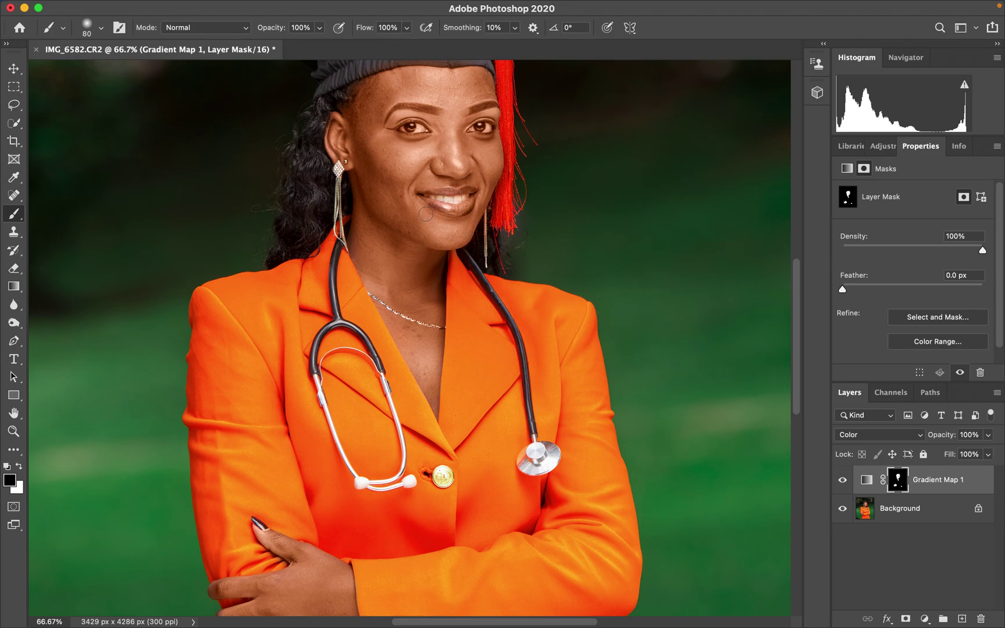
{"action": "key", "text": "x"}
{"action": "key", "text": "x"}
{"action": "mouse_move", "coordinate": [454, 203]}
{"action": "left_mouse_down"}
{"action": "mouse_move", "coordinate": [448, 210]}
{"action": "mouse_move", "coordinate": [429, 197]}
{"action": "mouse_move", "coordinate": [452, 211]}
{"action": "mouse_move", "coordinate": [468, 194]}
{"action": "mouse_move", "coordinate": [433, 198]}
{"action": "mouse_move", "coordinate": [445, 203]}
{"action": "left_mouse_up"}
{"action": "left_click_drag", "start_coordinate": [427, 109], "coordinate": [390, 109]}
{"action": "left_click_drag", "start_coordinate": [478, 109], "coordinate": [499, 106]}
{"action": "key", "text": "super+minus"}
{"action": "key", "text": "super+minus"}
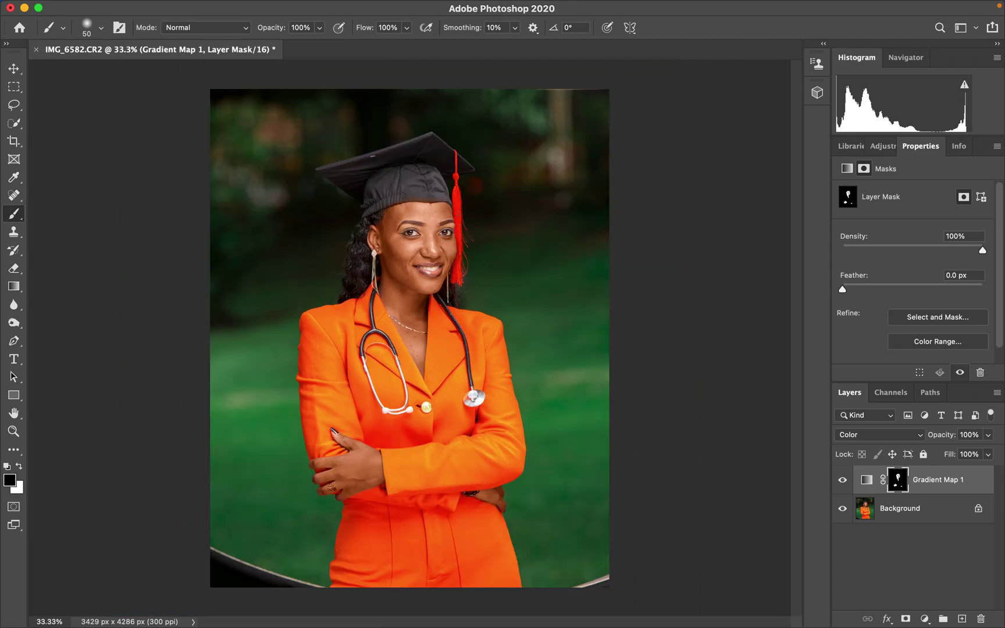
{"action": "key", "text": "super+plus"}
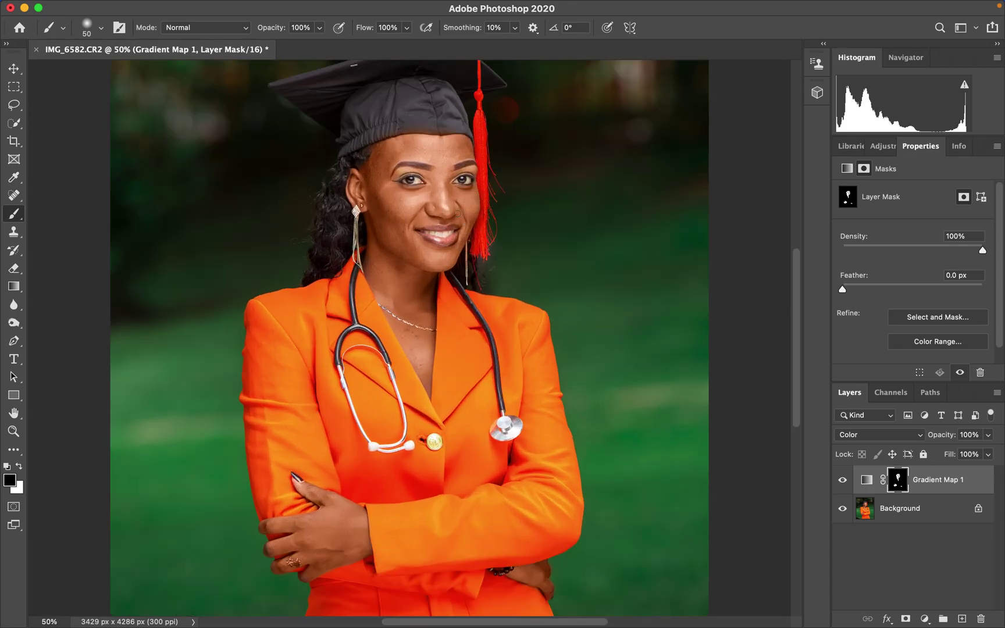
- Compare the portrait's skin tones with the gradient map layer hidden and shown
{"action": "left_click", "coordinate": [843, 480]}
{"action": "left_click", "coordinate": [843, 480]}
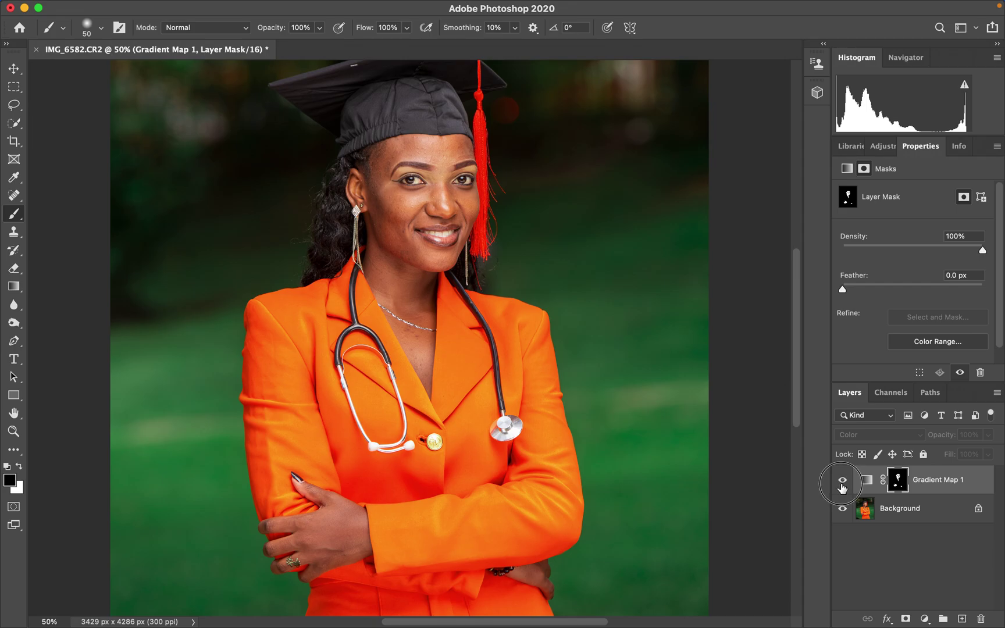
{"action": "left_click", "coordinate": [842, 480]}
{"action": "left_click", "coordinate": [842, 481]}
{"action": "left_click", "coordinate": [843, 480]}
{"action": "left_click", "coordinate": [842, 480]}
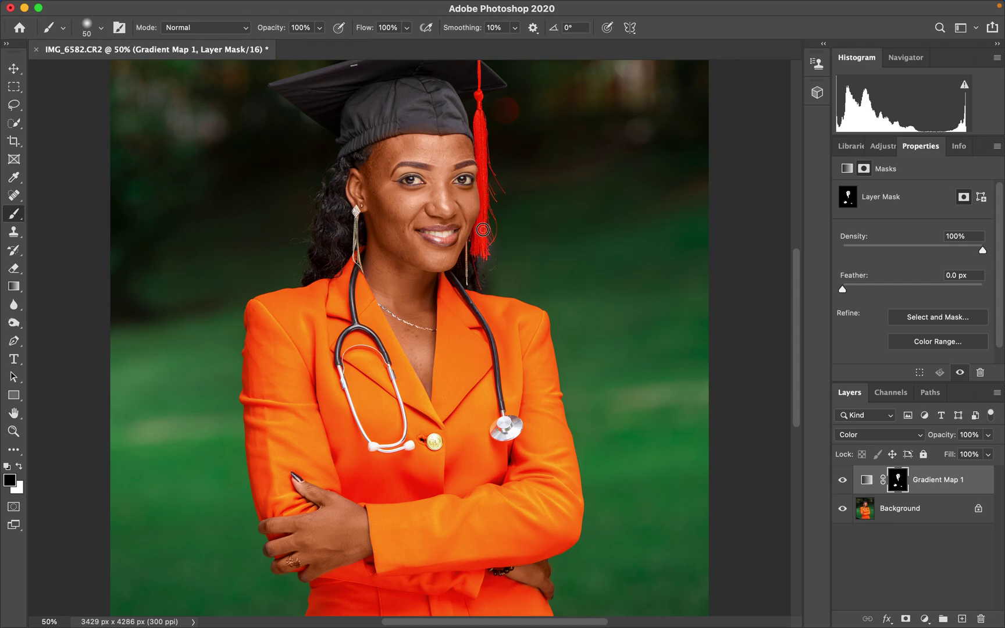
{"action": "left_click", "coordinate": [842, 481]}
{"action": "left_click", "coordinate": [842, 481]}
{"action": "left_click_drag", "start_coordinate": [944, 440], "coordinate": [925, 443]}
- Add a Black & White adjustment layer above the gradient map, blended in Multiply mode at 4% opacity, and check its effect
{"action": "left_click", "coordinate": [924, 619]}
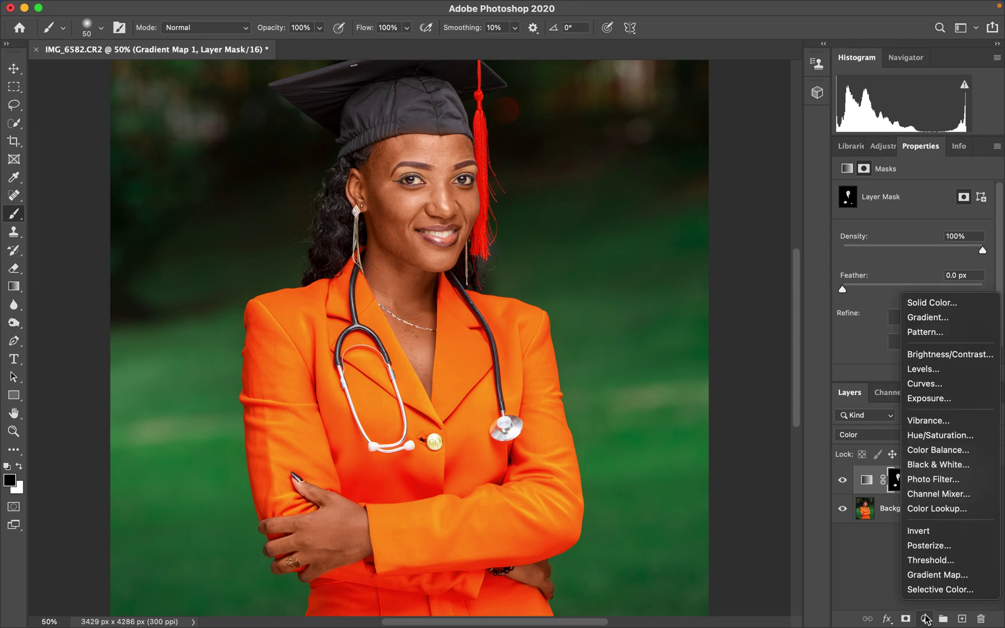
{"action": "left_click", "coordinate": [937, 467]}
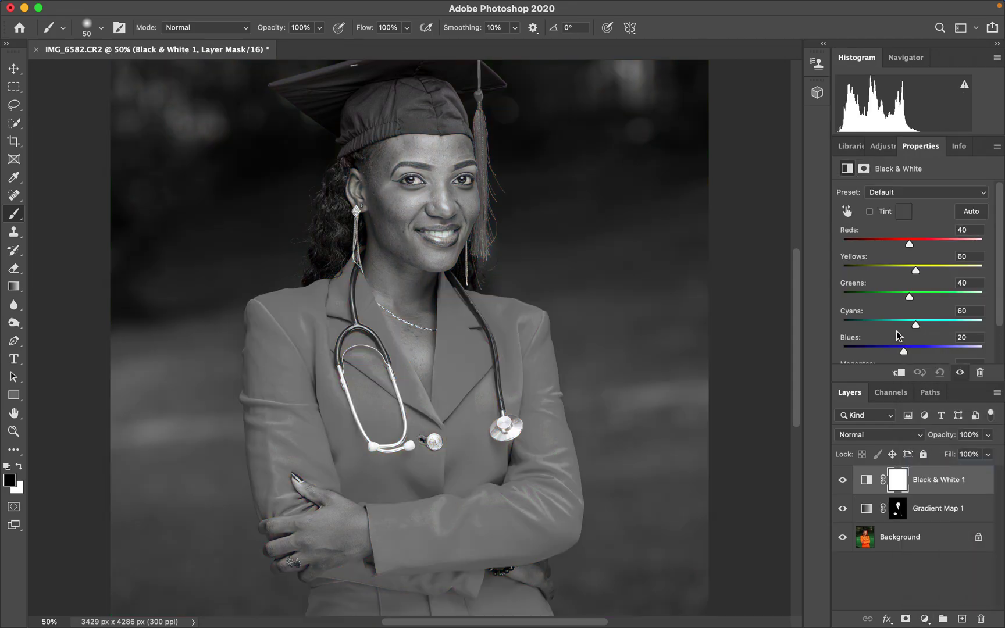
{"action": "left_click", "coordinate": [904, 436]}
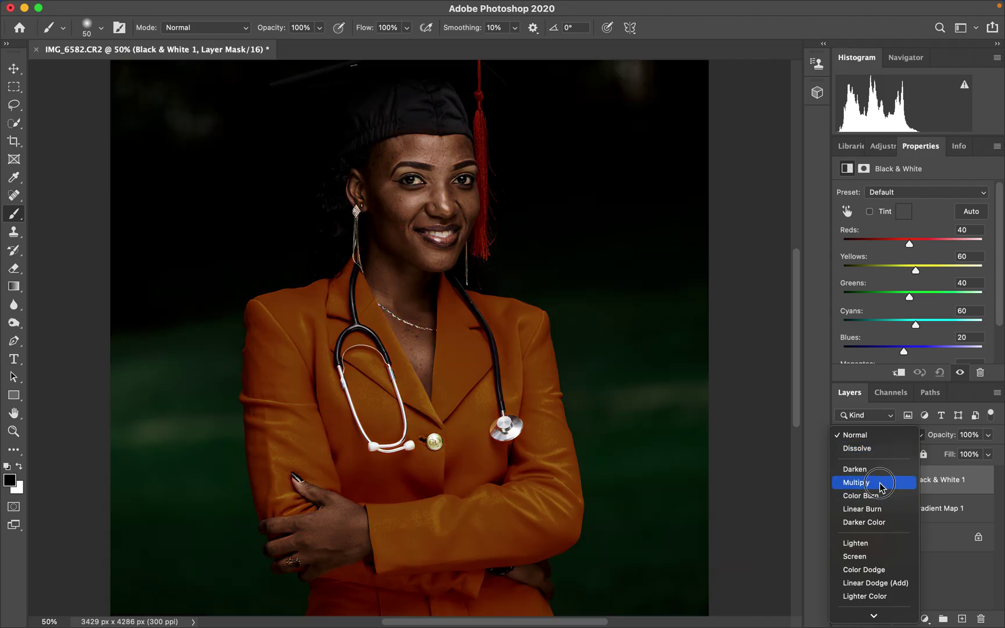
{"action": "left_click", "coordinate": [879, 480]}
{"action": "left_click_drag", "start_coordinate": [942, 436], "coordinate": [877, 446]}
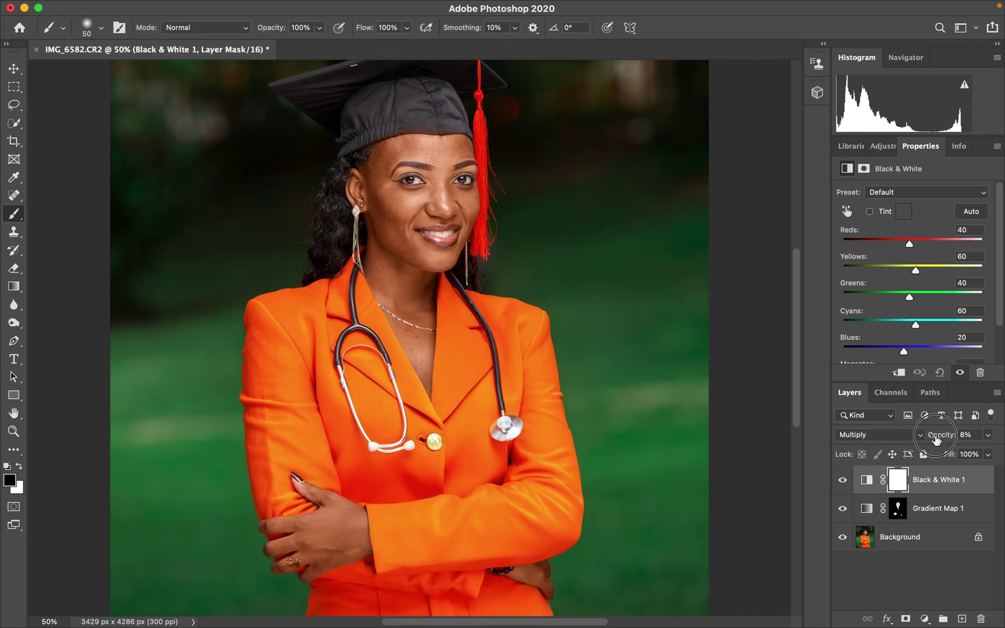
{"action": "left_click_drag", "start_coordinate": [941, 436], "coordinate": [936, 438]}
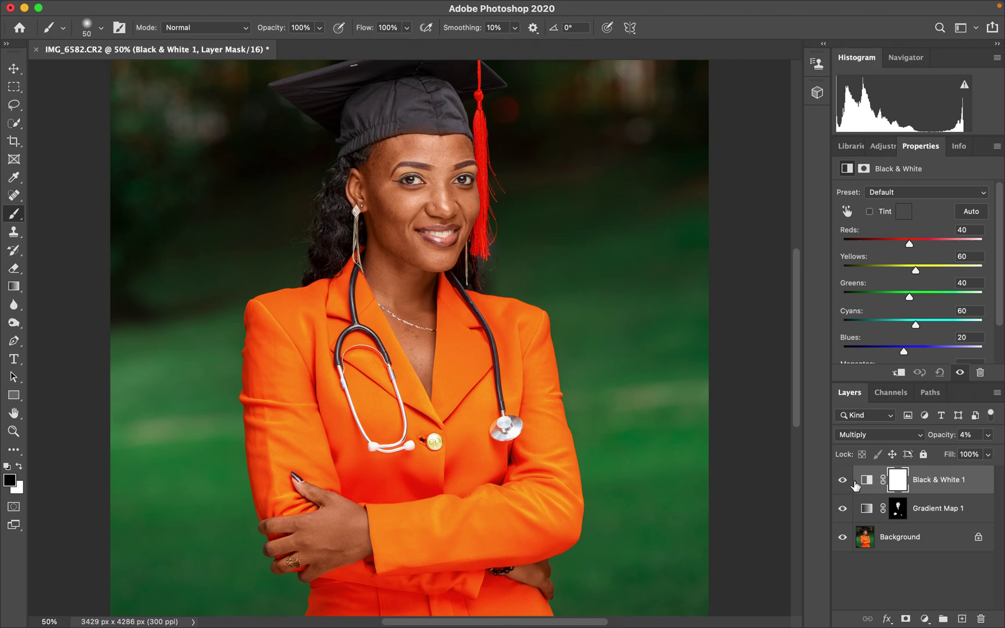
{"action": "left_click", "coordinate": [843, 480]}
{"action": "left_click", "coordinate": [846, 480]}
- Add a Selective Color adjustment layer and raise Black to +2% in the Blacks range
{"action": "left_click", "coordinate": [924, 618]}
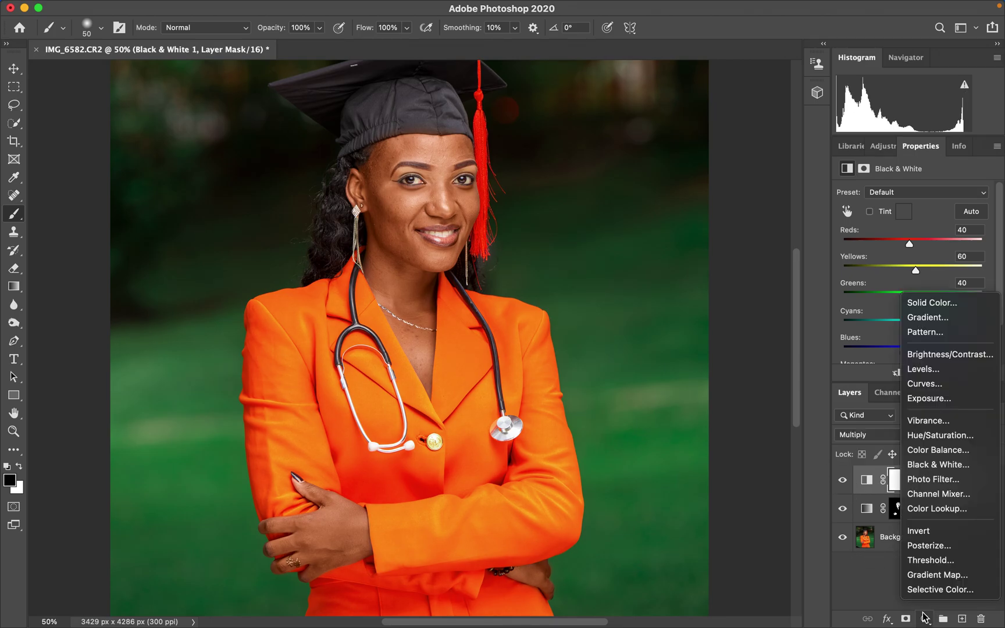
{"action": "left_click", "coordinate": [928, 590]}
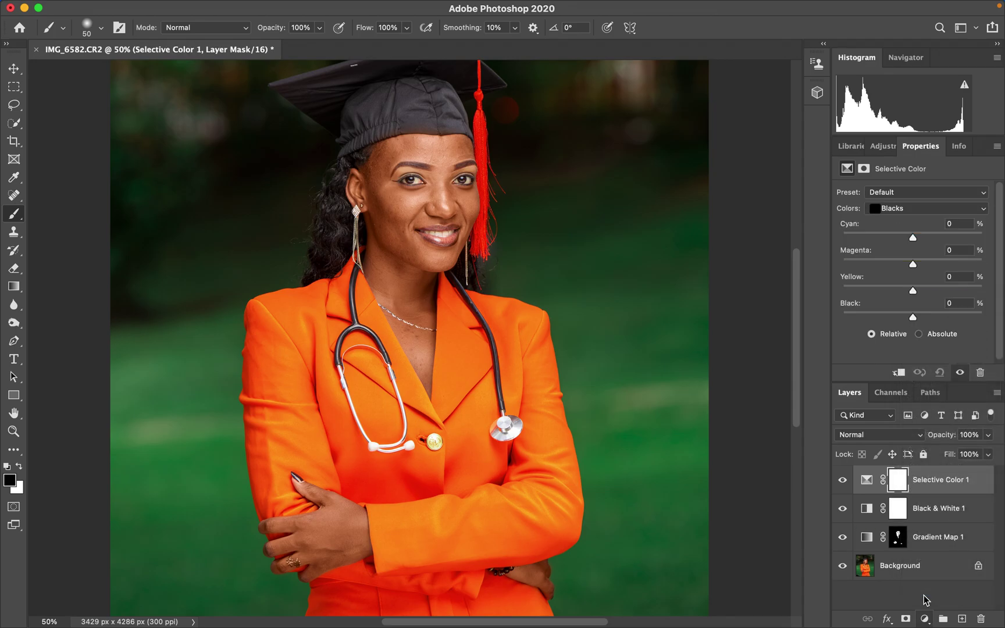
{"action": "left_click", "coordinate": [893, 210]}
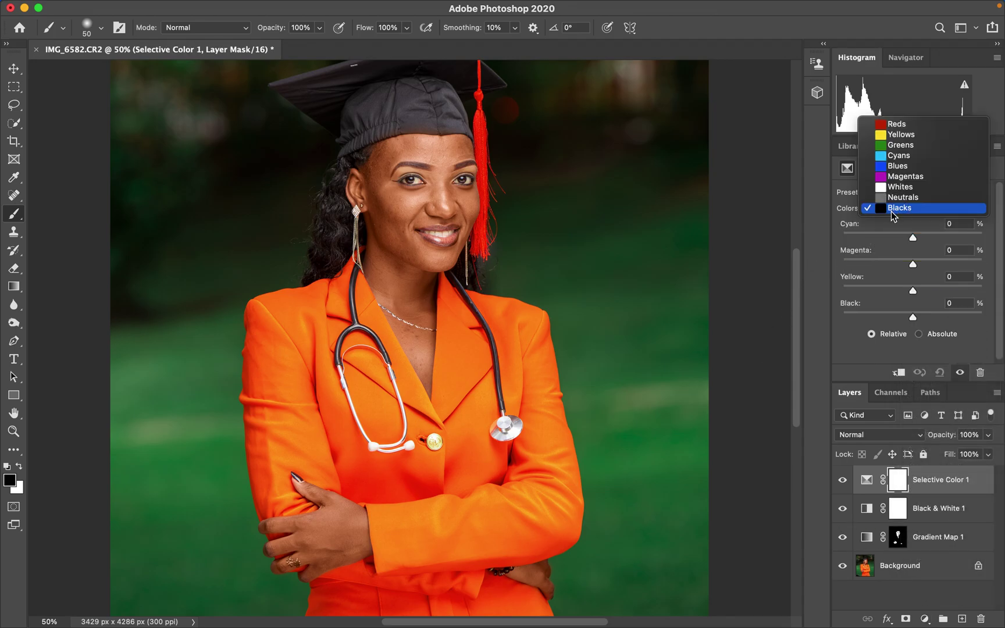
{"action": "left_click", "coordinate": [894, 209]}
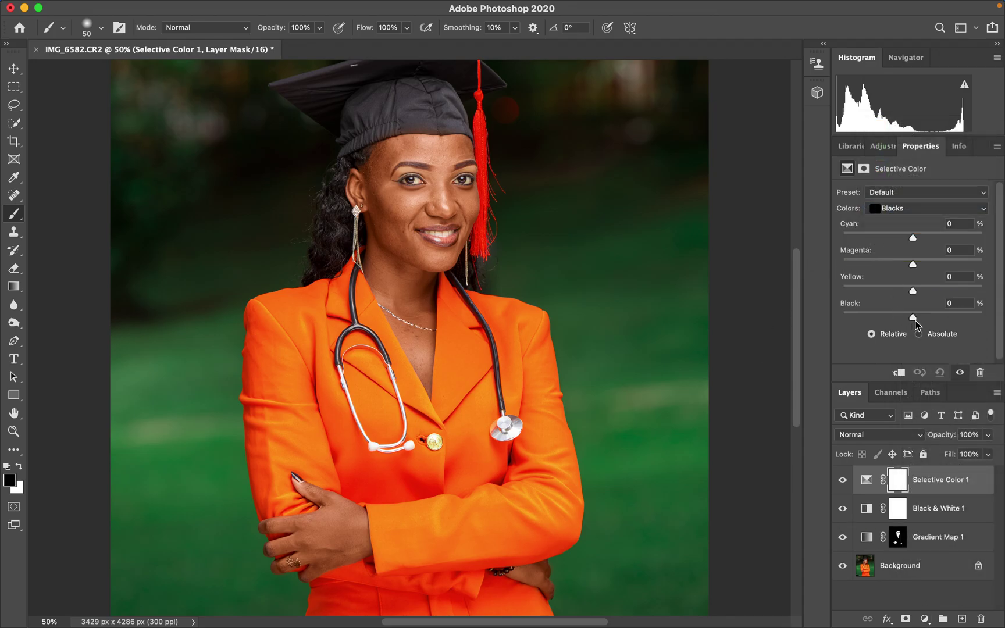
{"action": "left_click_drag", "start_coordinate": [913, 317], "coordinate": [915, 318]}
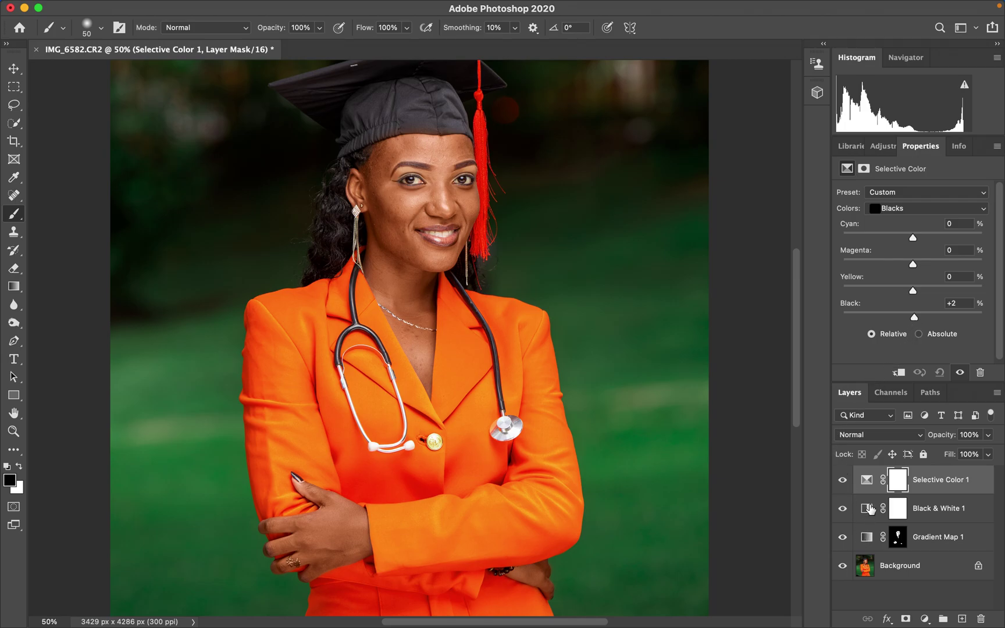
- Compare the original background image with the fully adjusted portrait by isolating and restoring the layers' visibility
{"action": "left_click", "coordinate": [842, 566], "text": "alt"}
{"action": "left_click", "coordinate": [842, 566], "text": "alt"}
{"action": "left_click", "coordinate": [843, 565], "text": "alt"}
{"action": "left_click", "coordinate": [842, 565], "text": "alt"}
{"action": "left_click", "coordinate": [842, 565], "text": "alt"}
{"action": "left_click", "coordinate": [843, 566], "text": "alt"}
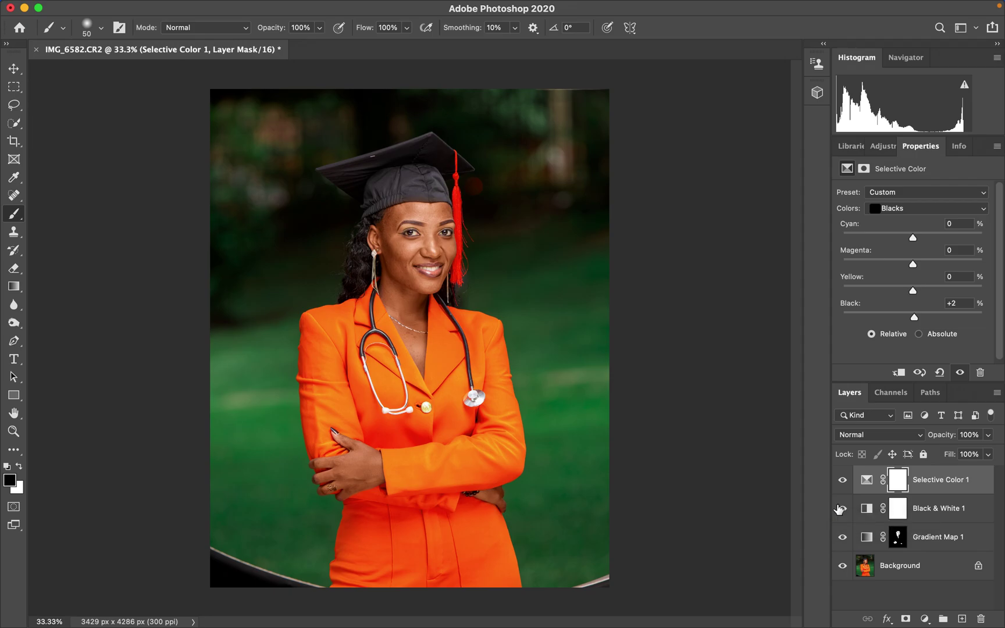
- Switch to Capture One, crop IMG_6582.CR2 at a 4x5 ratio and move the crop frame down to the photo's lower edge
{"action": "mouse_move", "coordinate": [560, 624]}
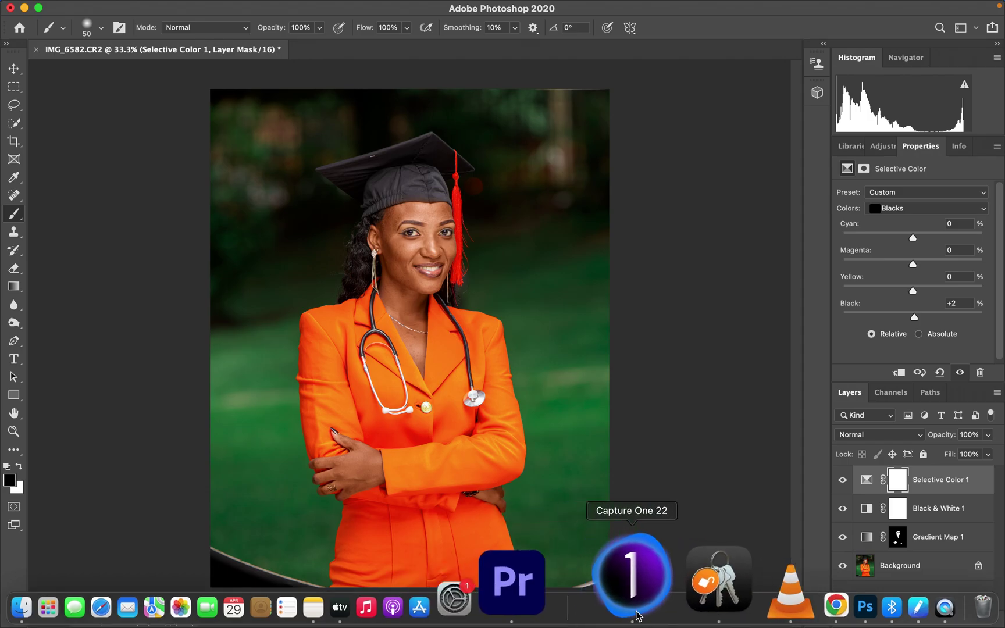
{"action": "left_click", "coordinate": [638, 615]}
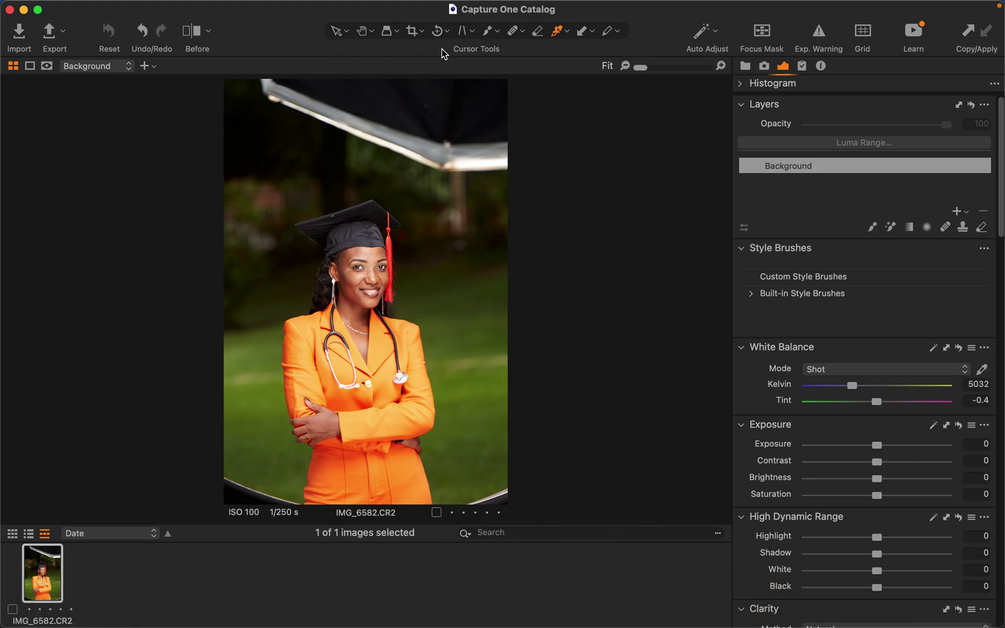
{"action": "left_click", "coordinate": [419, 35]}
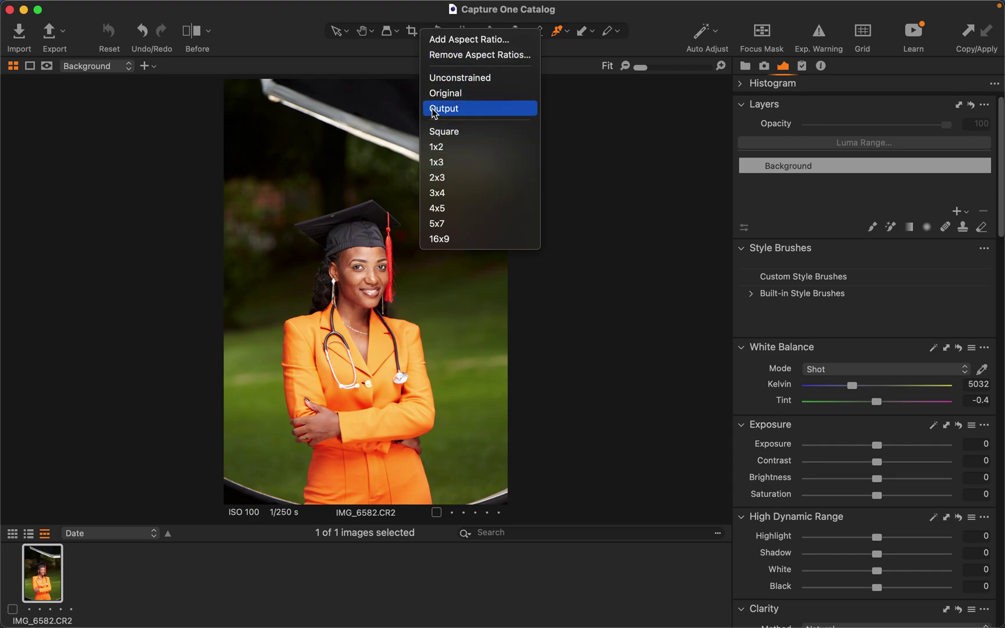
{"action": "left_click", "coordinate": [440, 208]}
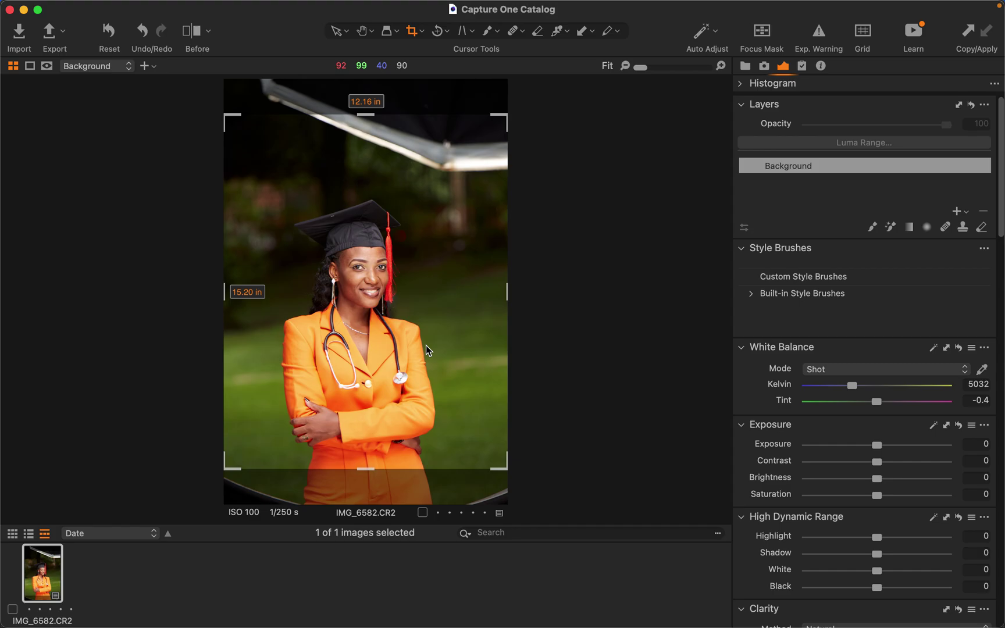
{"action": "left_click_drag", "start_coordinate": [426, 345], "coordinate": [428, 384]}
{"action": "key", "text": "h"}
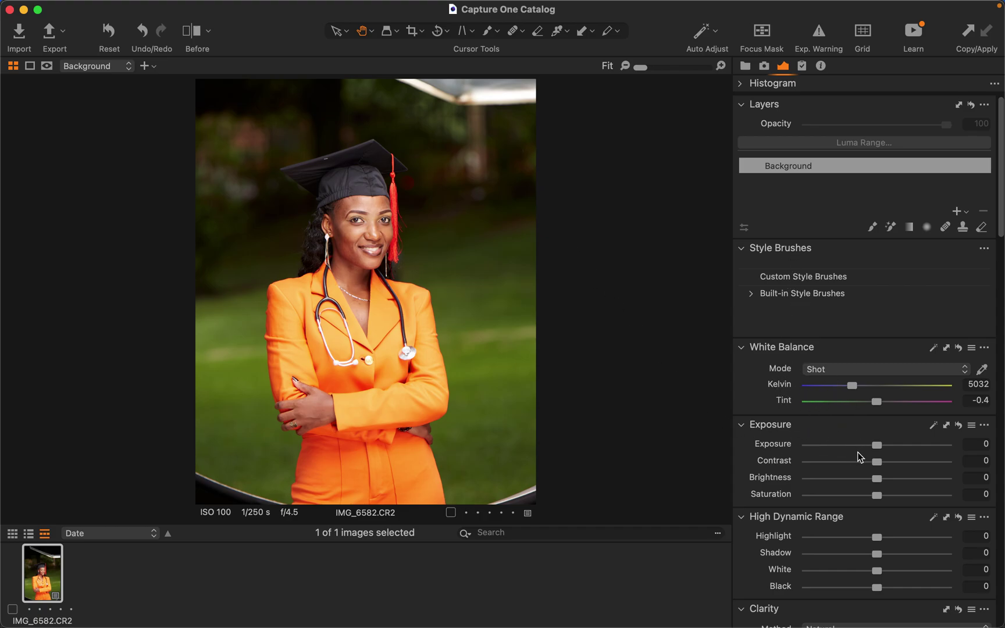
{"action": "scroll", "coordinate": [1001, 234], "scroll_direction": "down", "scroll_amount": 5}
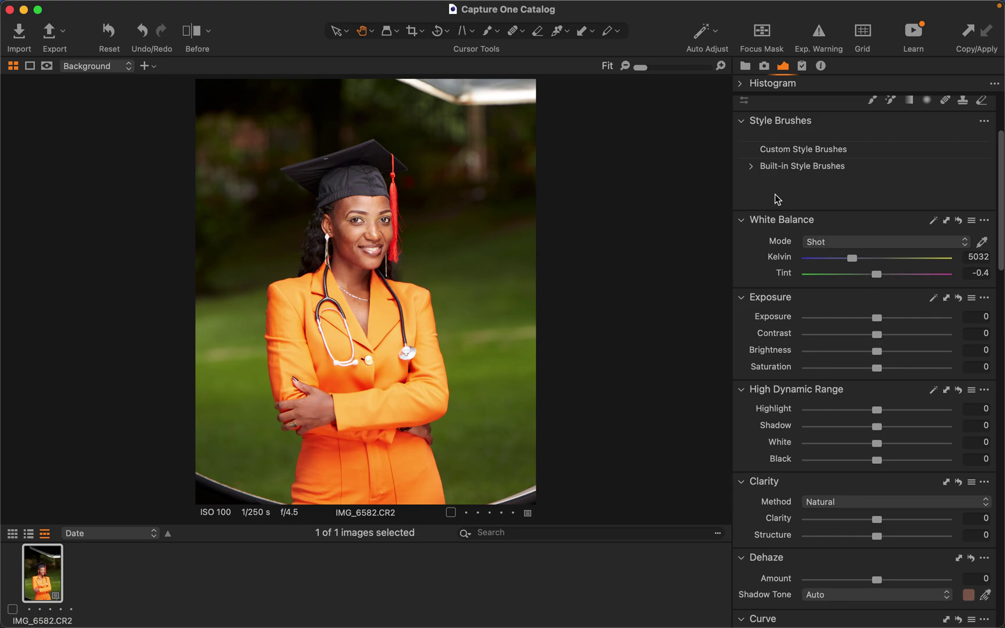
{"action": "left_click", "coordinate": [747, 253]}
{"action": "right_click", "coordinate": [748, 257]}
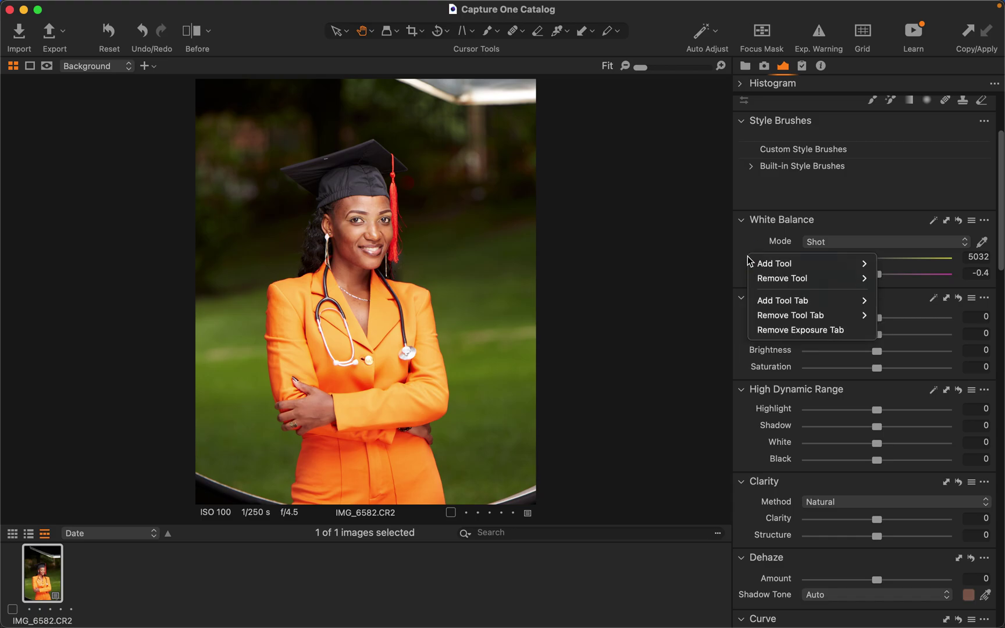
{"action": "mouse_move", "coordinate": [803, 266]}
{"action": "key", "text": "Escape"}
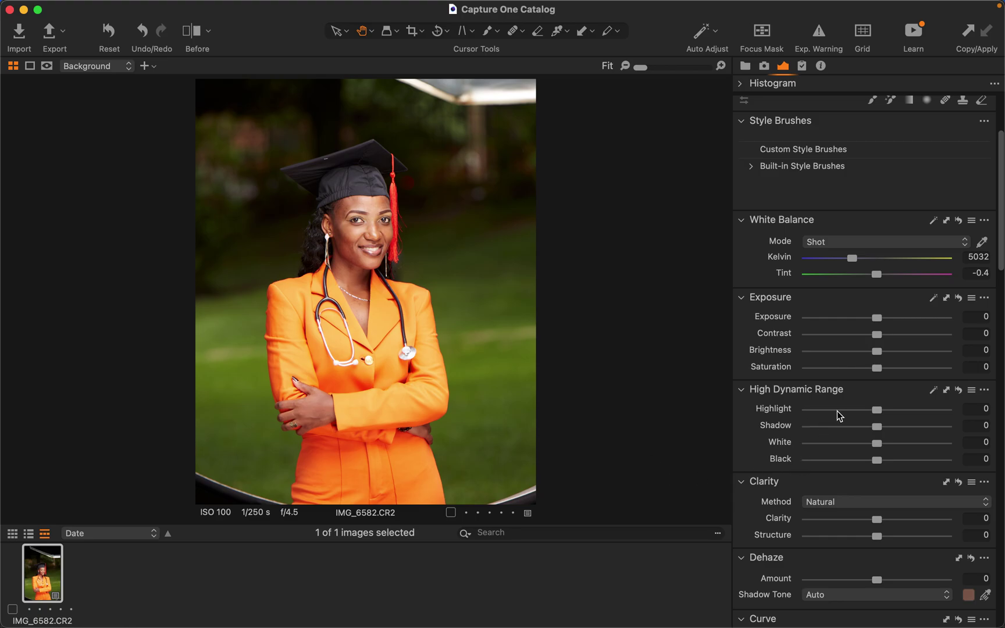
- Lower the High Dynamic Range Highlight value to -80 and White to -71
{"action": "left_click_drag", "start_coordinate": [839, 414], "coordinate": [824, 412]}
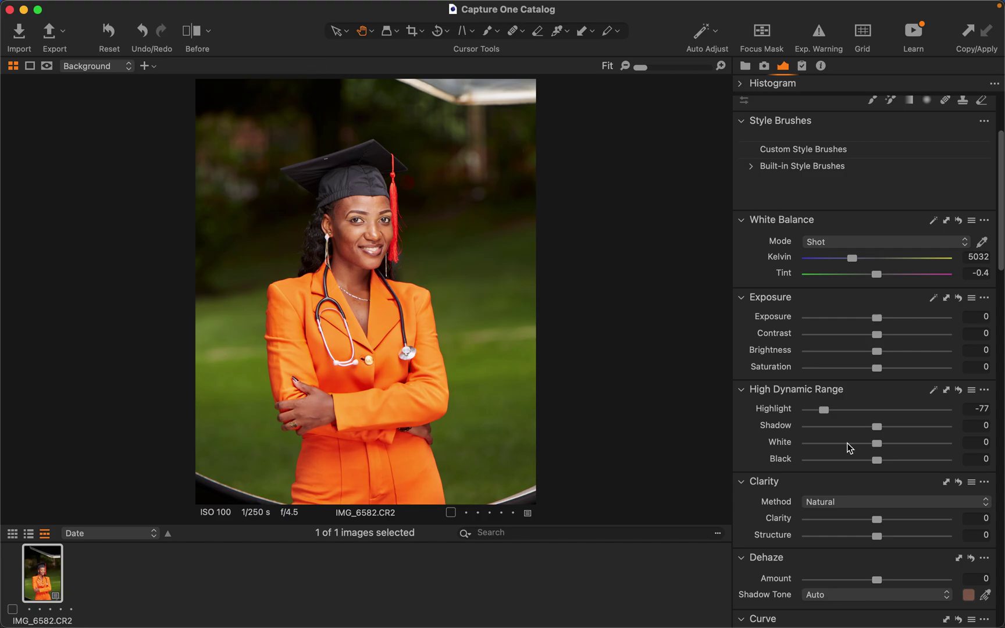
{"action": "left_click_drag", "start_coordinate": [839, 448], "coordinate": [832, 449]}
{"action": "left_click_drag", "start_coordinate": [824, 409], "coordinate": [820, 415]}
- Warm the white balance to 5284 Kelvin, with Contrast at 6 and Shadow at 16
{"action": "left_click_drag", "start_coordinate": [852, 261], "coordinate": [855, 265]}
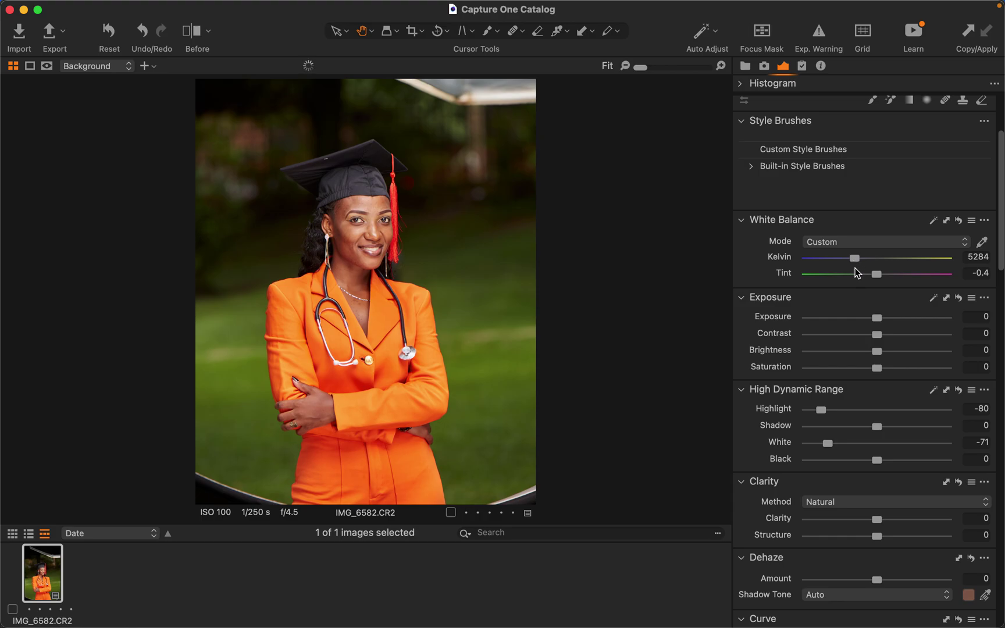
{"action": "left_click_drag", "start_coordinate": [876, 335], "coordinate": [888, 341]}
{"action": "left_click_drag", "start_coordinate": [889, 426], "coordinate": [891, 426]}
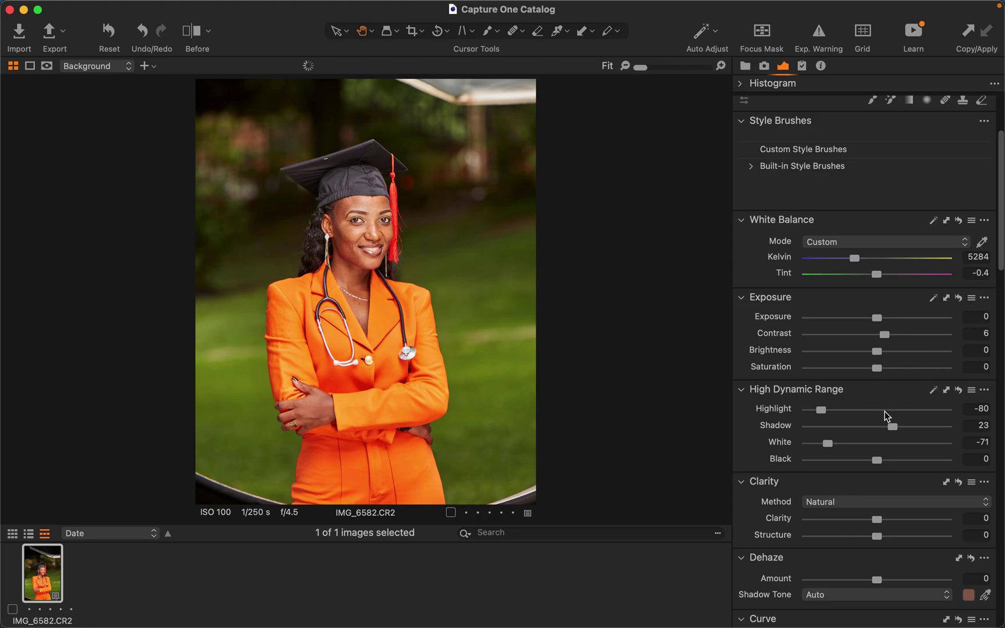
{"action": "left_click_drag", "start_coordinate": [892, 426], "coordinate": [888, 427]}
- Tighten the RGB input levels to a black point of 2 and a white point of 253
{"action": "left_click_drag", "start_coordinate": [1000, 269], "coordinate": [1000, 381]}
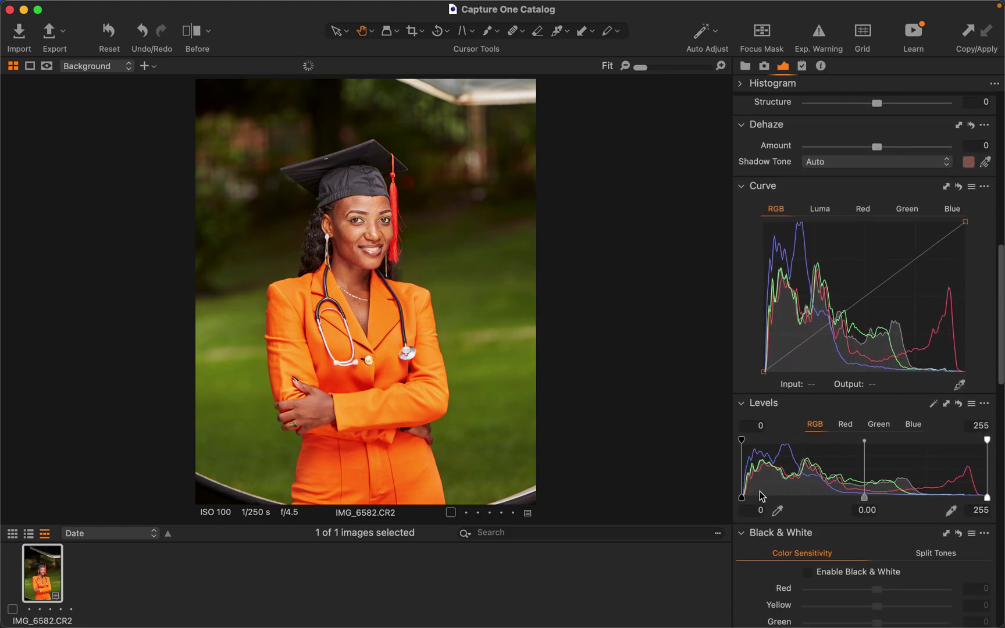
{"action": "left_click_drag", "start_coordinate": [742, 498], "coordinate": [743, 498]}
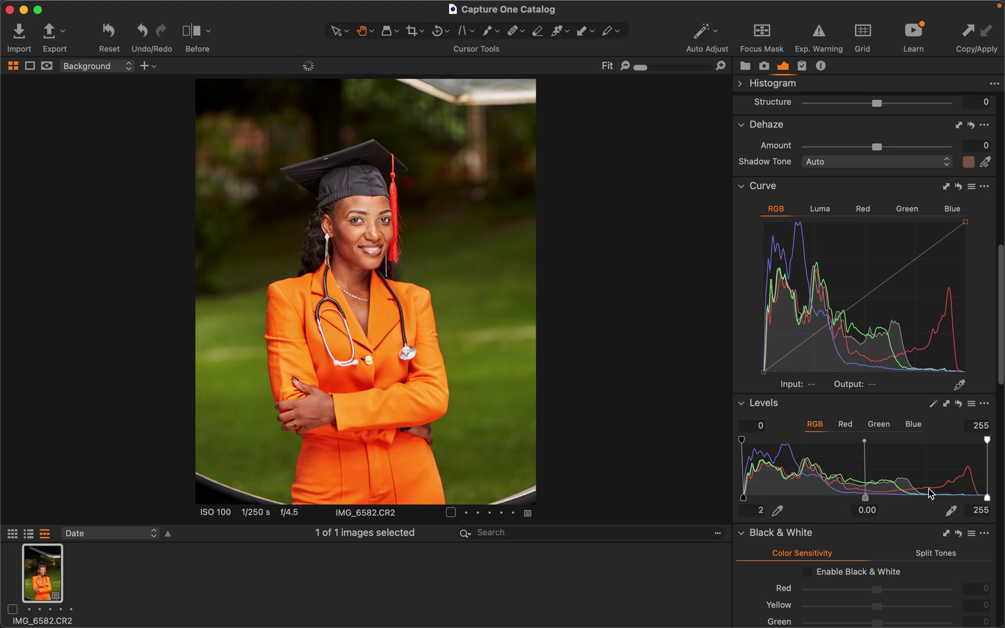
{"action": "left_click", "coordinate": [982, 498]}
{"action": "left_click_drag", "start_coordinate": [982, 499], "coordinate": [981, 499]}
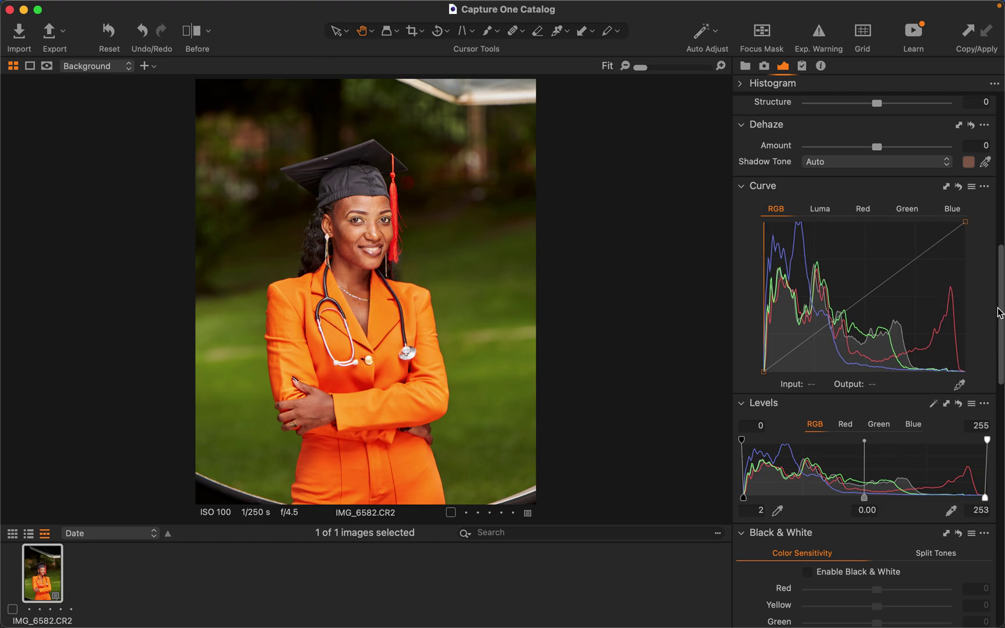
{"action": "left_click_drag", "start_coordinate": [1002, 311], "coordinate": [1002, 156]}
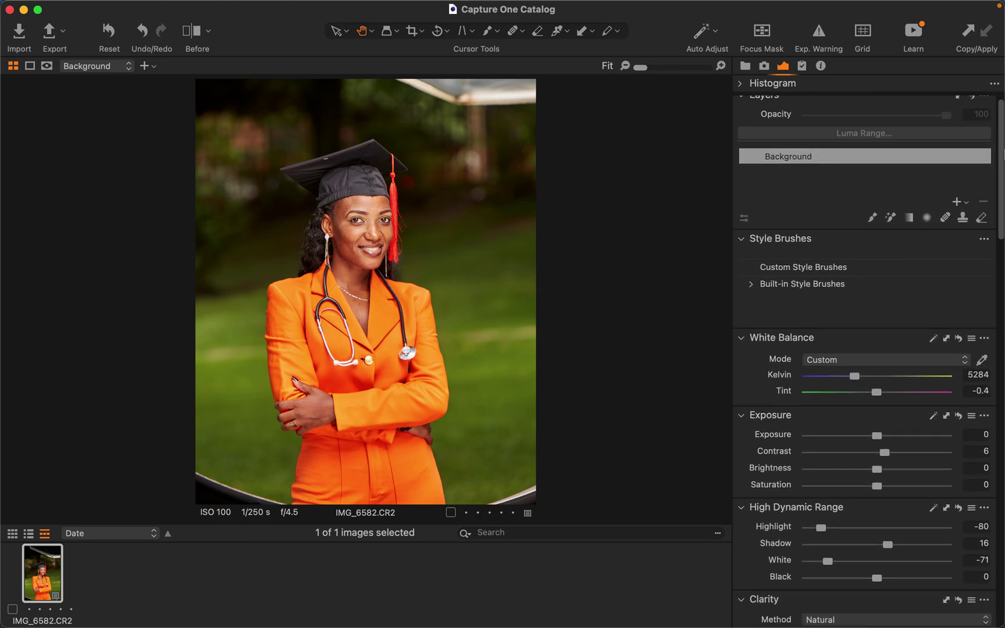
{"action": "left_click", "coordinate": [958, 204]}
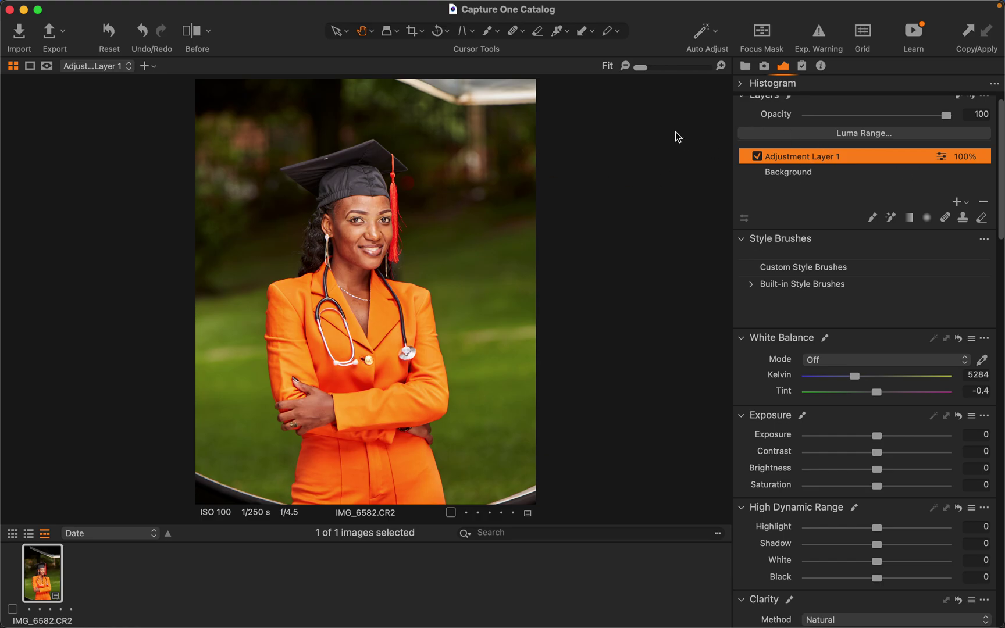
{"action": "left_click", "coordinate": [983, 201]}
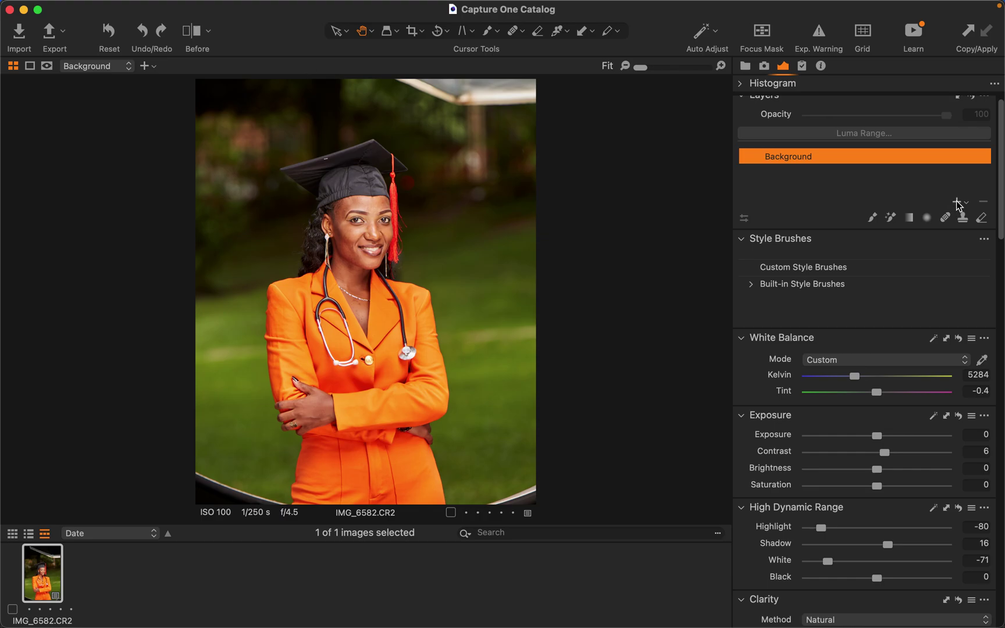
- Add a filled adjustment layer and use the basic Color Editor to shift the green hue to 26.1 and the yellow hue to 25.7
{"action": "left_click", "coordinate": [957, 203]}
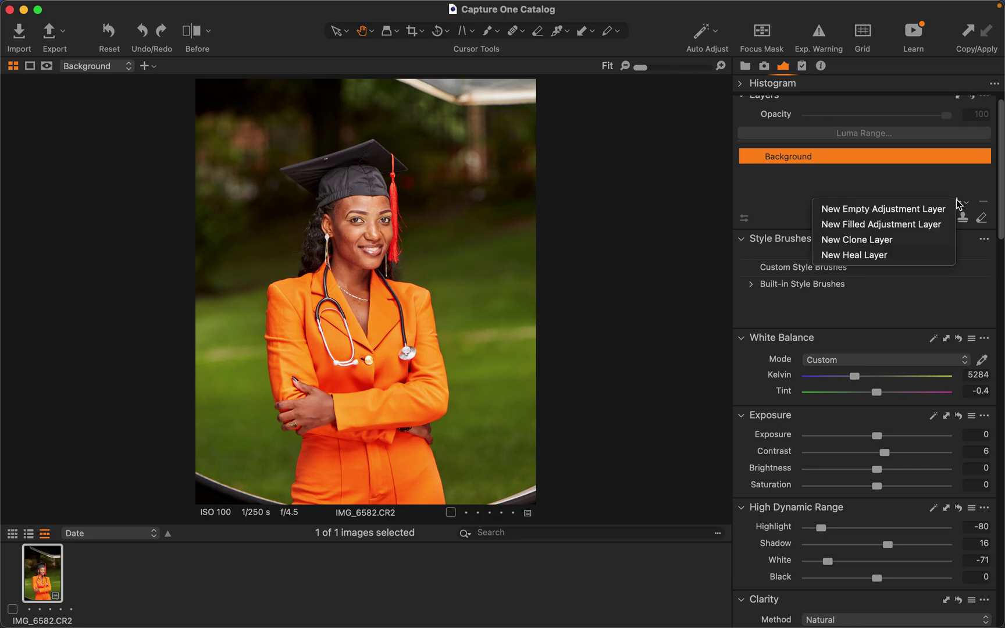
{"action": "left_click", "coordinate": [866, 227]}
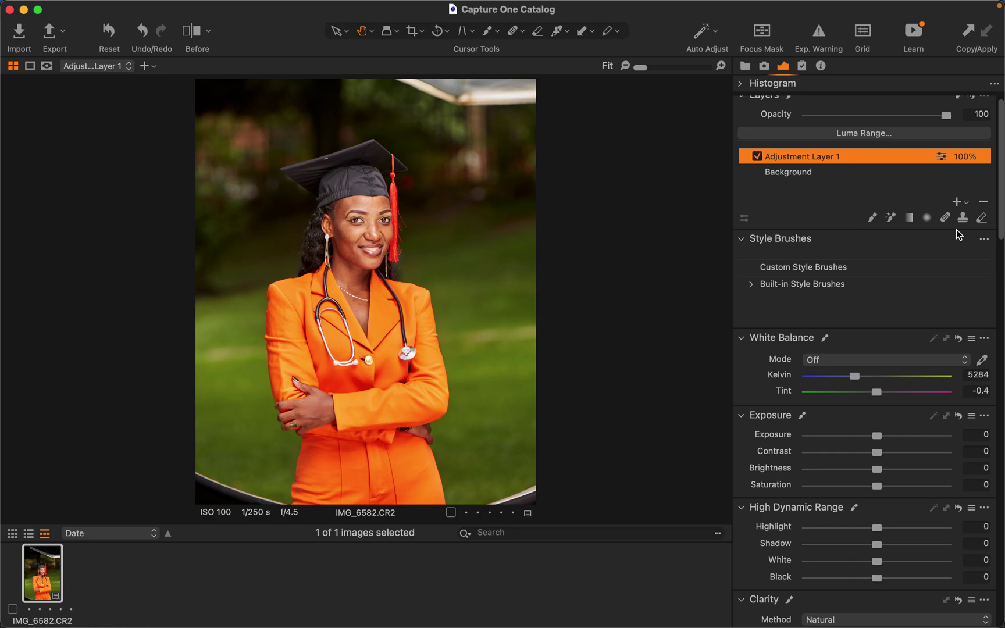
{"action": "left_click_drag", "start_coordinate": [1001, 229], "coordinate": [1001, 489]}
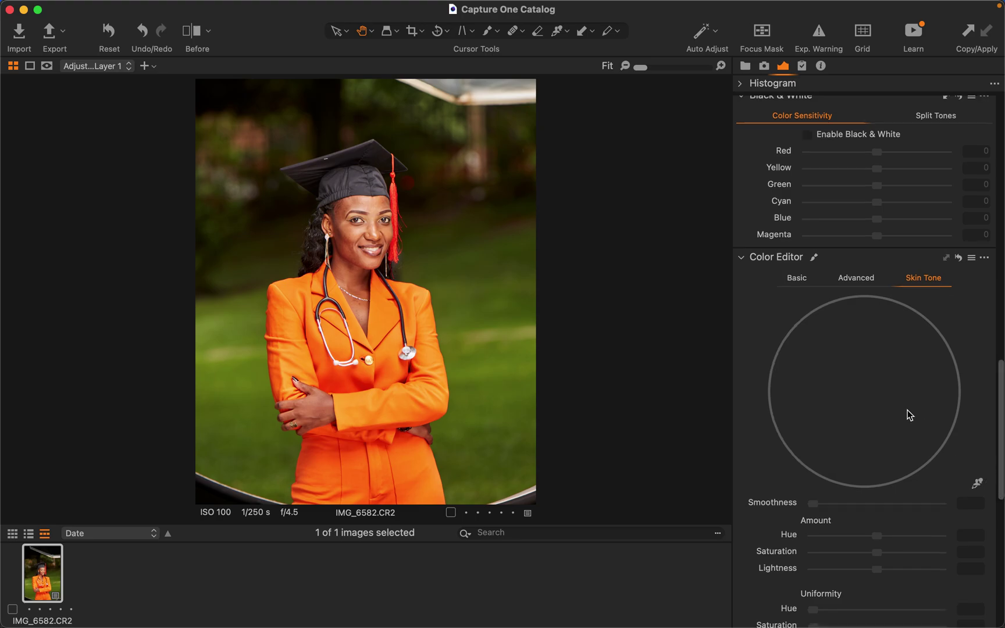
{"action": "left_click", "coordinate": [802, 282]}
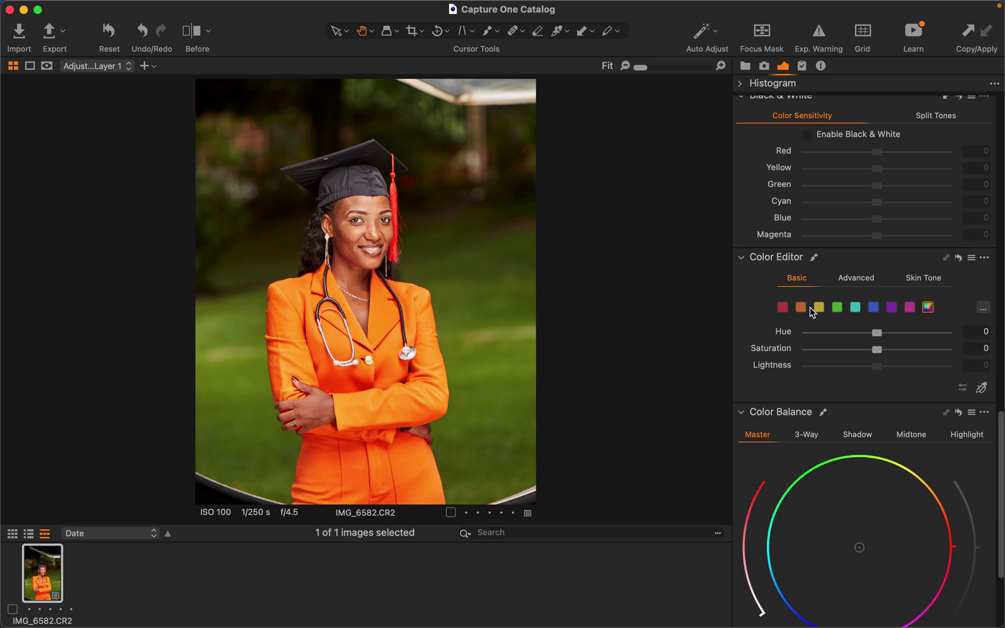
{"action": "left_click", "coordinate": [837, 307]}
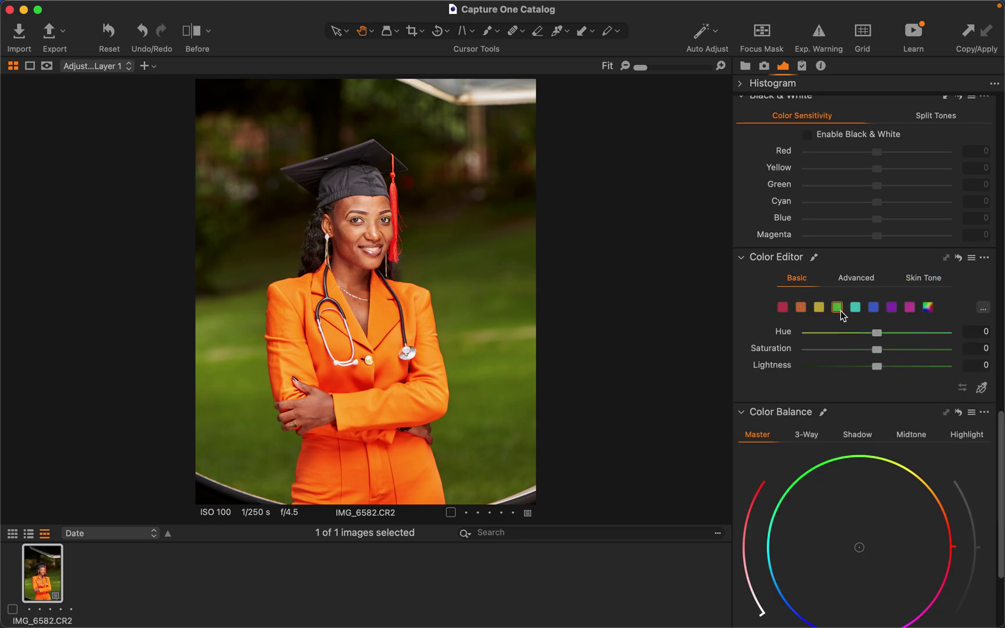
{"action": "left_click_drag", "start_coordinate": [892, 334], "coordinate": [937, 337]}
{"action": "left_click", "coordinate": [819, 307]}
{"action": "left_click_drag", "start_coordinate": [891, 336], "coordinate": [936, 336]}
- Lower the green saturation to about -20 and the yellow saturation to -6.2 in the basic Color Editor
{"action": "left_click", "coordinate": [837, 308]}
{"action": "left_click_drag", "start_coordinate": [846, 348], "coordinate": [862, 350]}
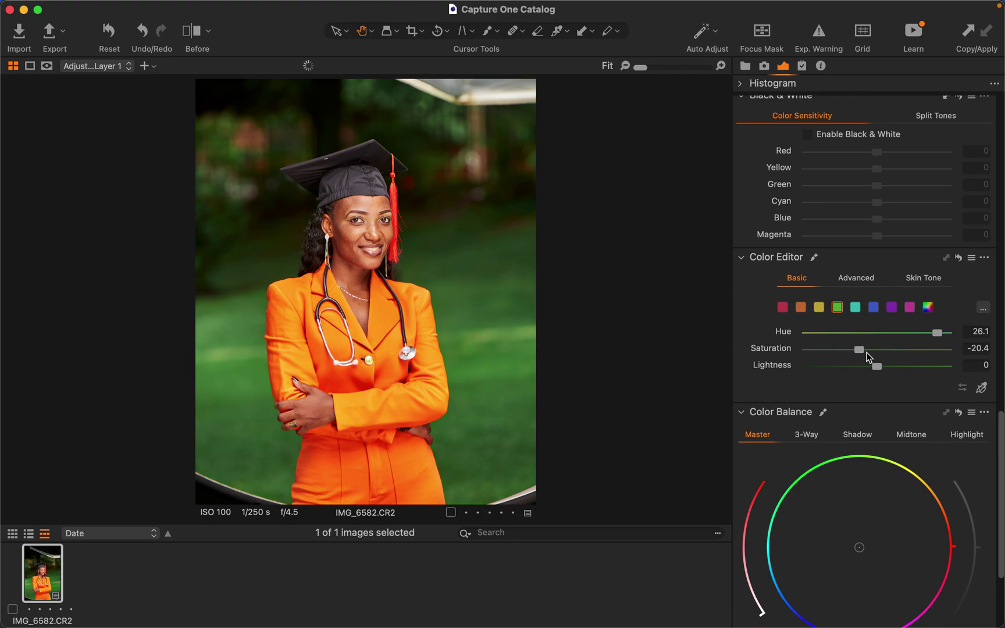
{"action": "left_click_drag", "start_coordinate": [866, 350], "coordinate": [864, 348]}
{"action": "left_click", "coordinate": [818, 307]}
{"action": "left_click", "coordinate": [869, 353]}
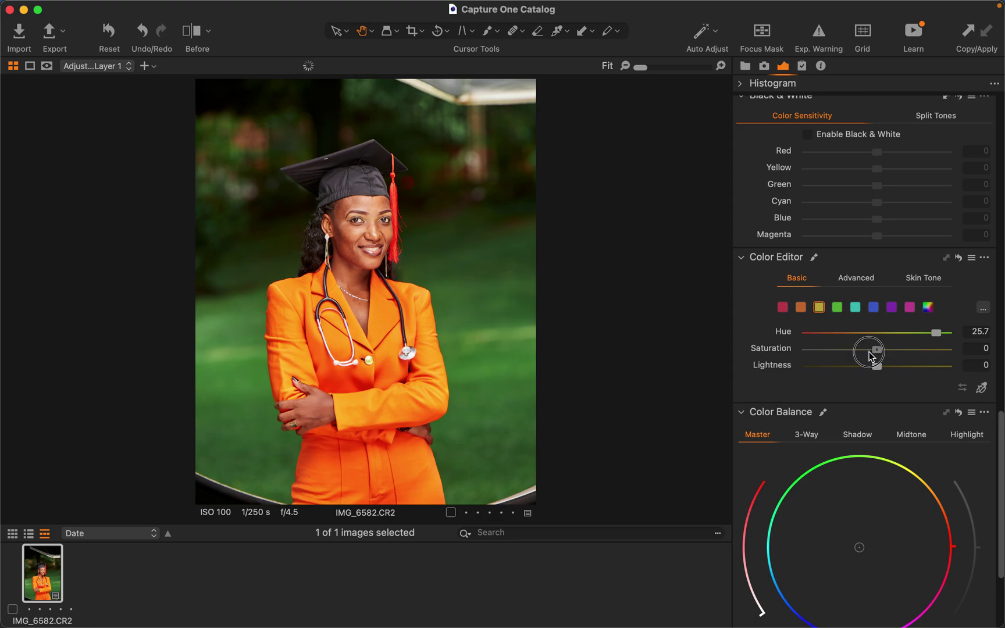
{"action": "left_click_drag", "start_coordinate": [862, 353], "coordinate": [867, 351]}
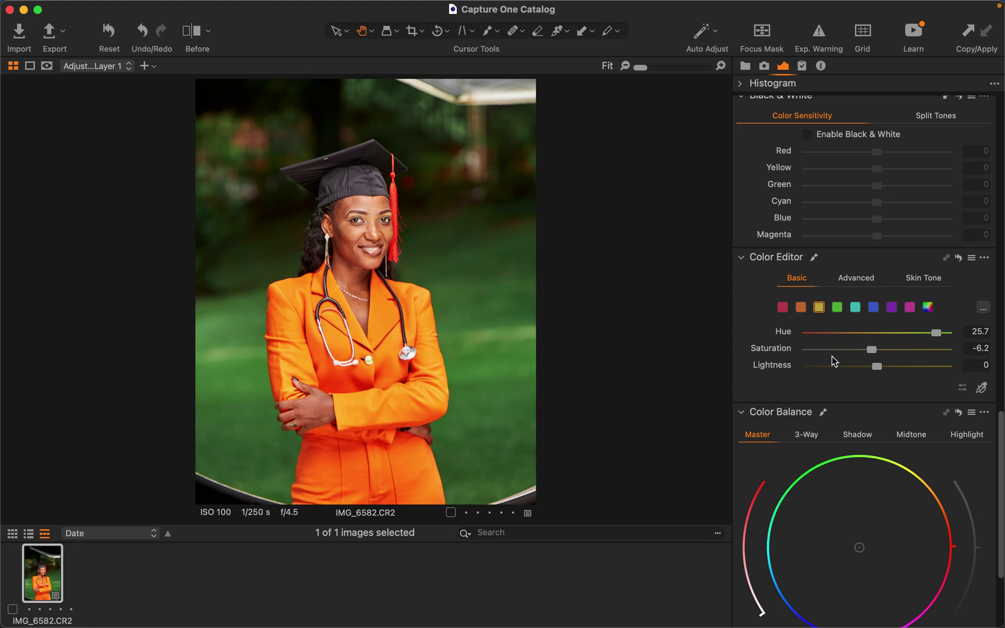
- Lower the Exposure of Adjustment Layer 1 to -0.21
{"action": "left_click_drag", "start_coordinate": [999, 449], "coordinate": [1001, 192]}
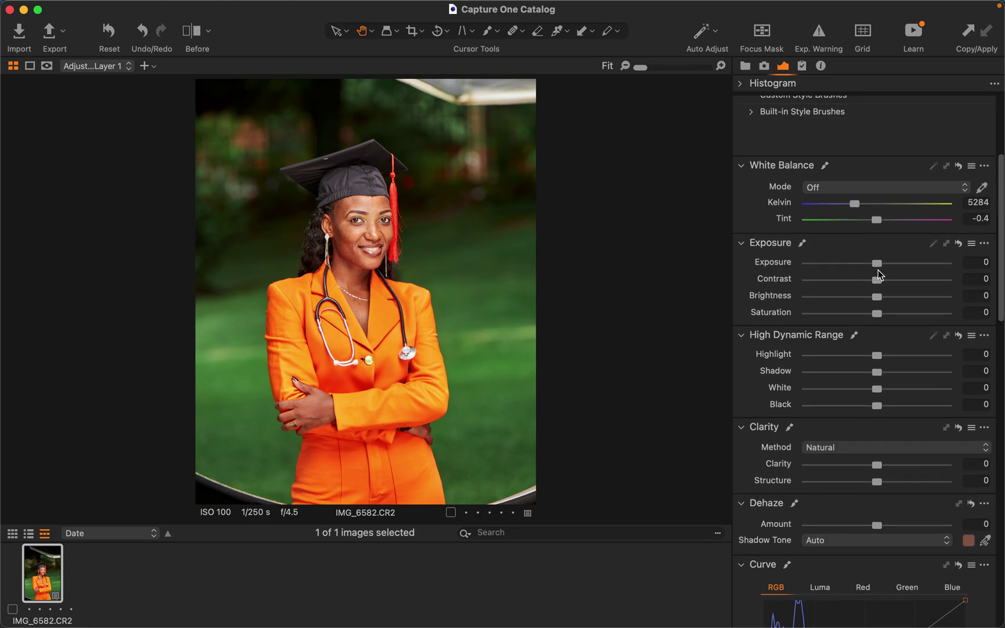
{"action": "left_click_drag", "start_coordinate": [877, 270], "coordinate": [875, 269]}
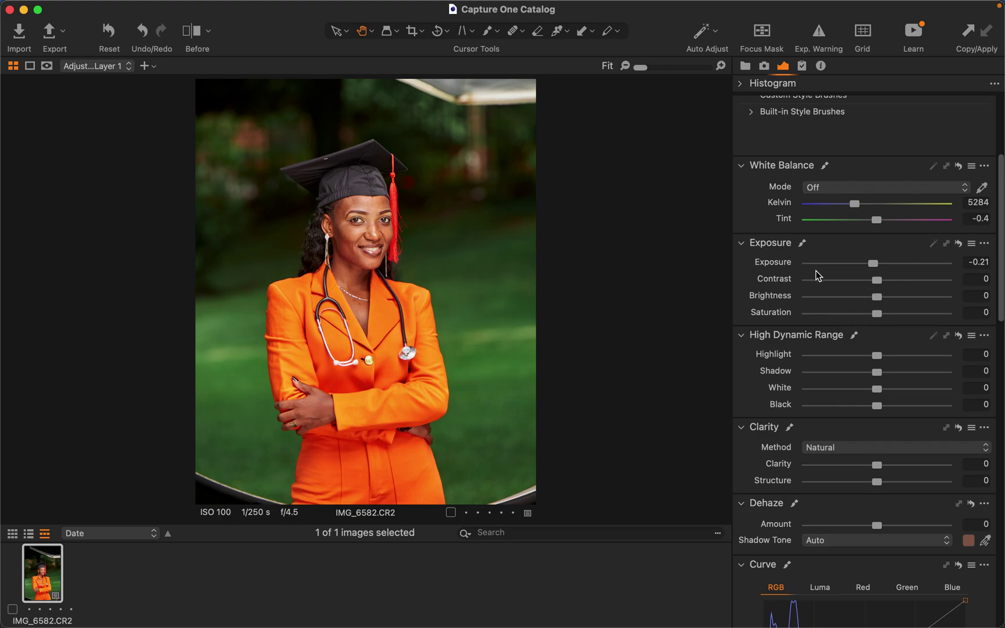
- Add a second filled adjustment layer and sample the skin colour from the woman's cheek in the Skin Tone colour editor
{"action": "scroll", "coordinate": [892, 279], "scroll_direction": "up", "scroll_amount": 5}
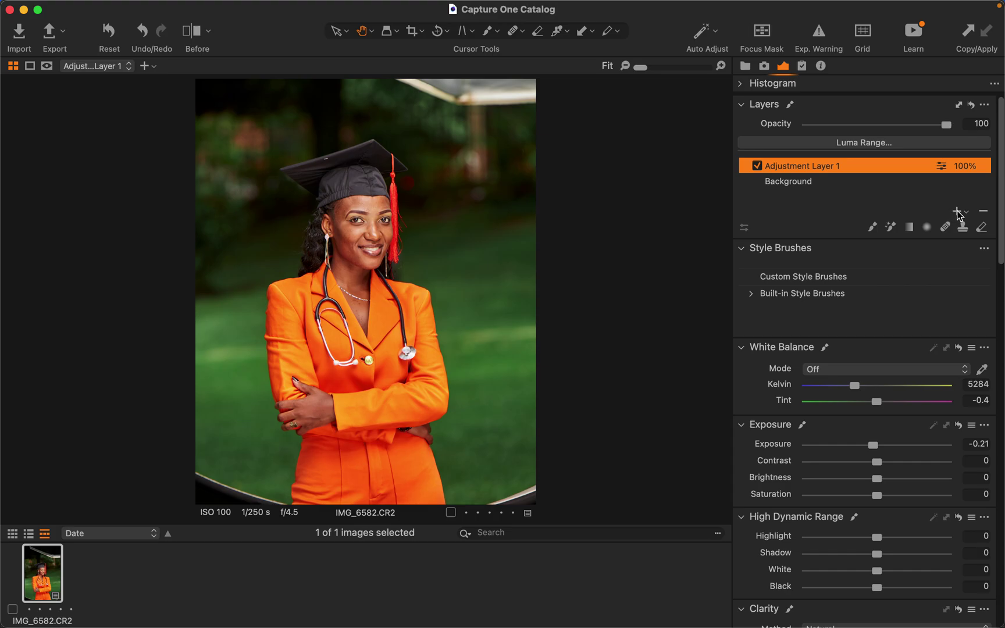
{"action": "left_click", "coordinate": [957, 211]}
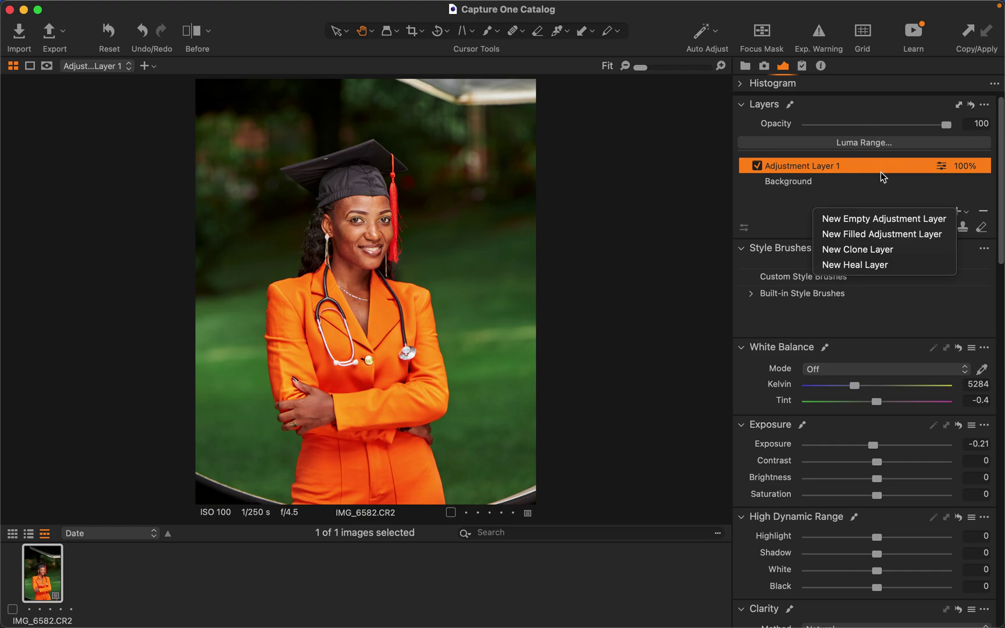
{"action": "left_click", "coordinate": [868, 238]}
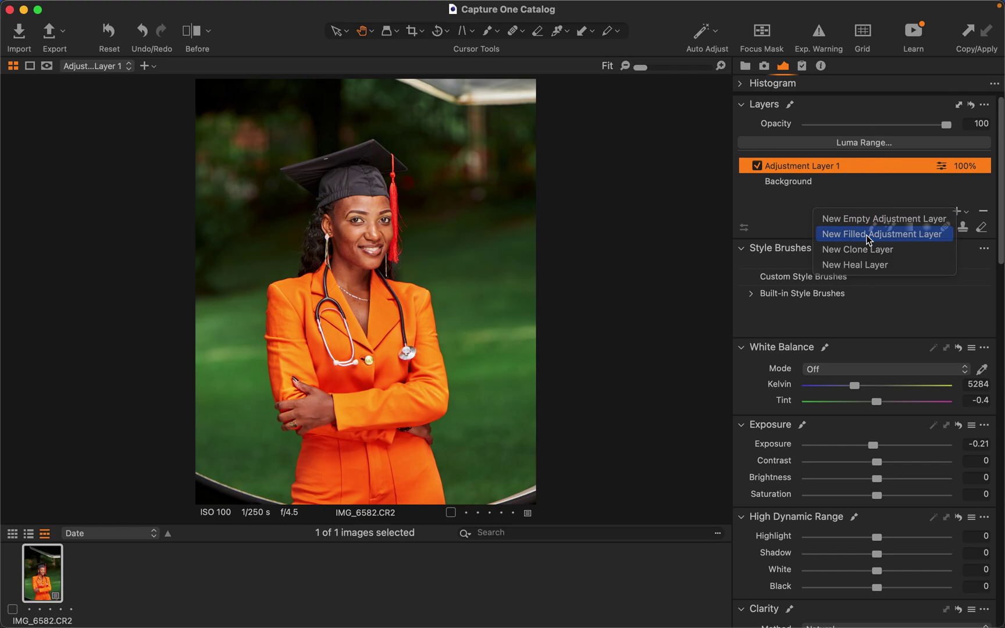
{"action": "scroll", "coordinate": [887, 314], "scroll_direction": "down", "scroll_amount": 10}
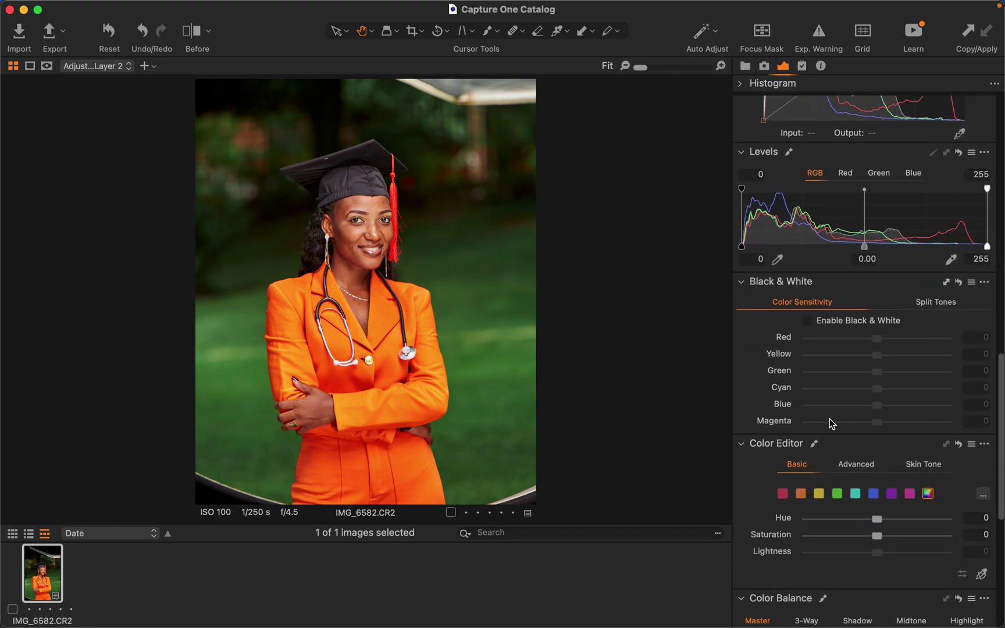
{"action": "scroll", "coordinate": [887, 459], "scroll_direction": "down", "scroll_amount": 2}
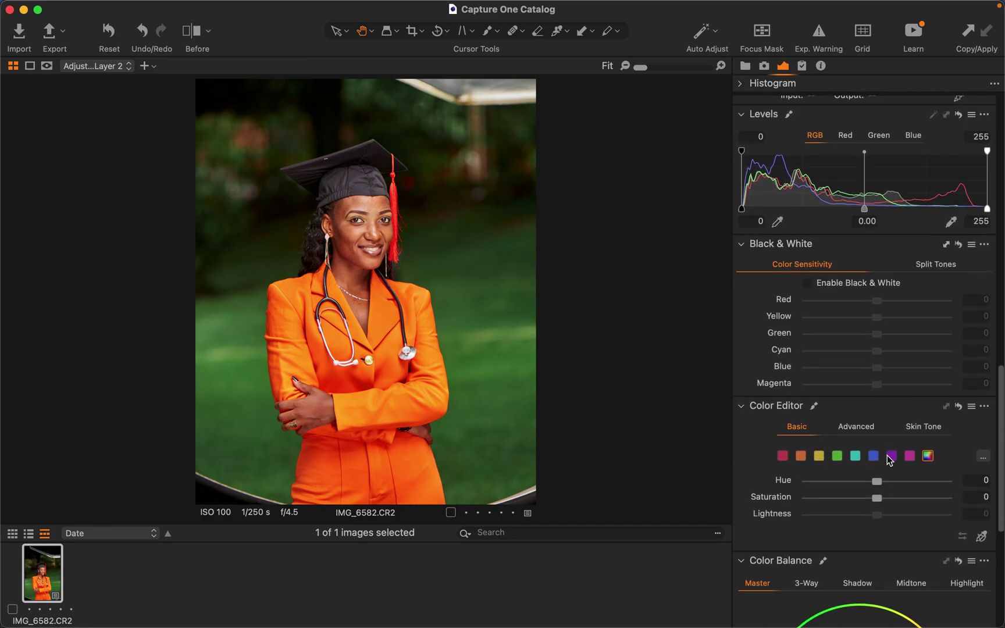
{"action": "left_click", "coordinate": [918, 431]}
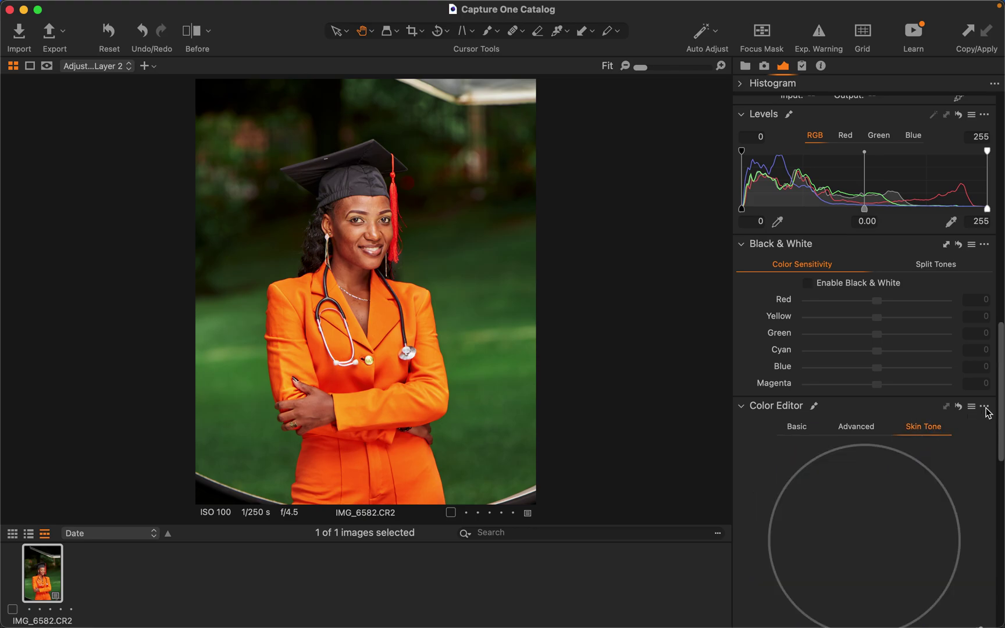
{"action": "left_click_drag", "start_coordinate": [1000, 405], "coordinate": [1000, 453]}
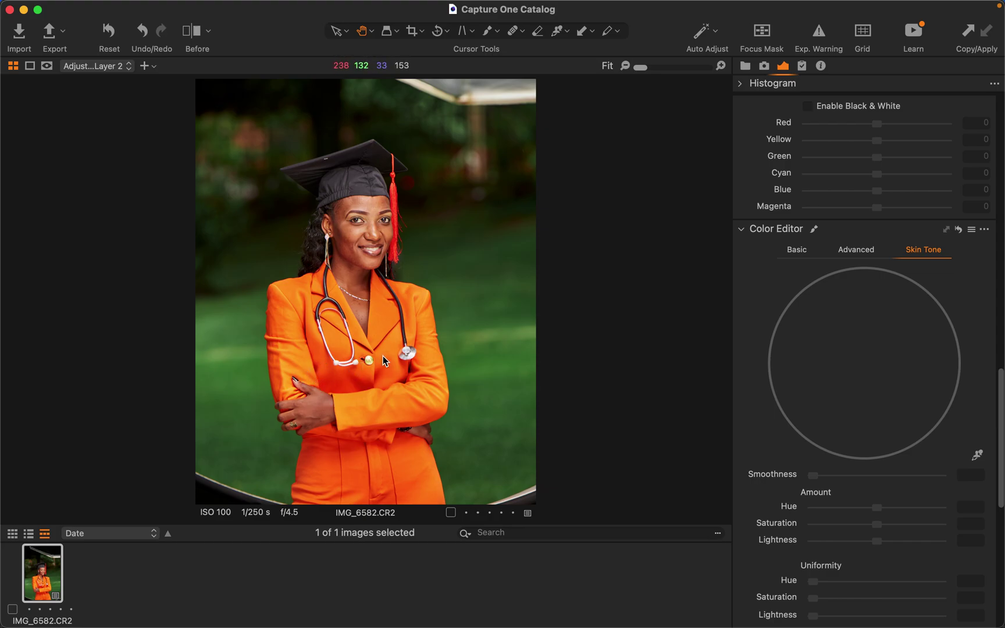
{"action": "left_click", "coordinate": [976, 456]}
{"action": "scroll", "coordinate": [347, 349], "scroll_direction": "up", "scroll_amount": 2}
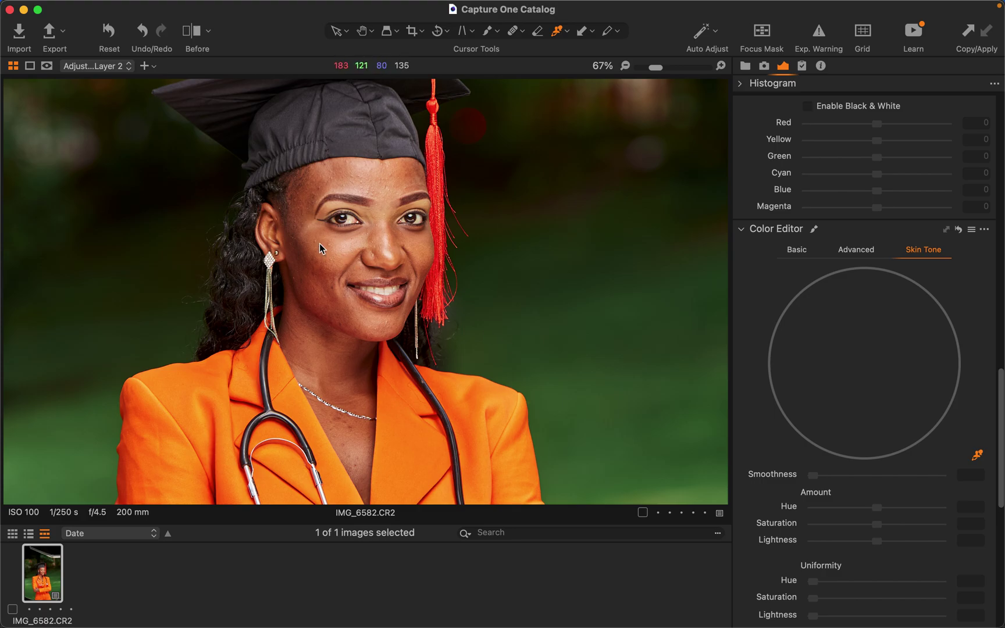
{"action": "left_click", "coordinate": [329, 259]}
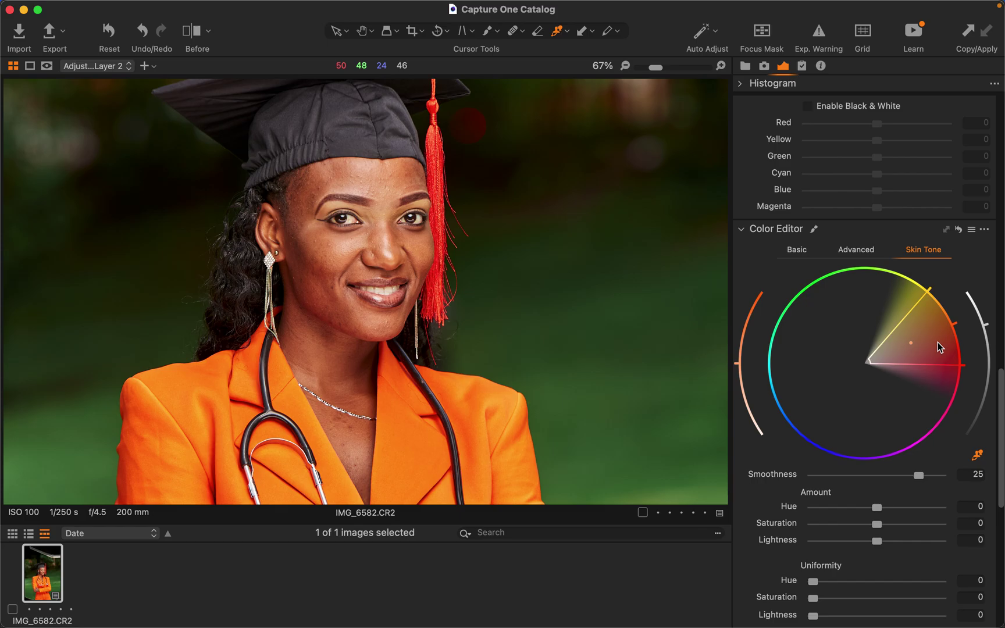
- Raise the skin tone Uniformity to 80 for Hue and 72.2 for Saturation
{"action": "scroll", "coordinate": [1000, 436], "scroll_direction": "down", "scroll_amount": 3}
{"action": "scroll", "coordinate": [1000, 448], "scroll_direction": "down", "scroll_amount": 1}
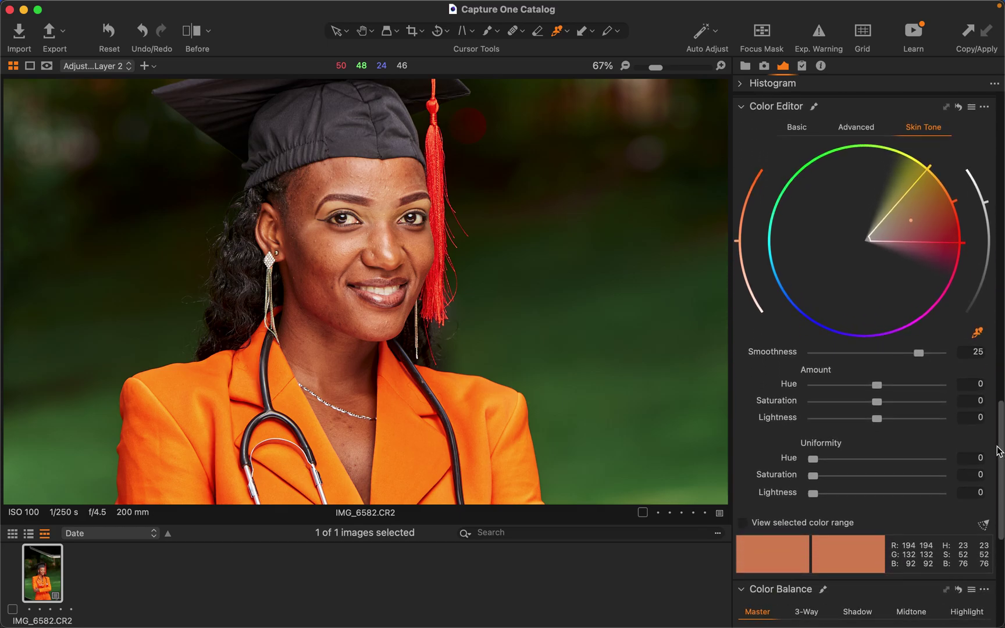
{"action": "left_click", "coordinate": [820, 463]}
{"action": "left_click_drag", "start_coordinate": [820, 463], "coordinate": [904, 466]}
{"action": "left_click_drag", "start_coordinate": [826, 479], "coordinate": [915, 459]}
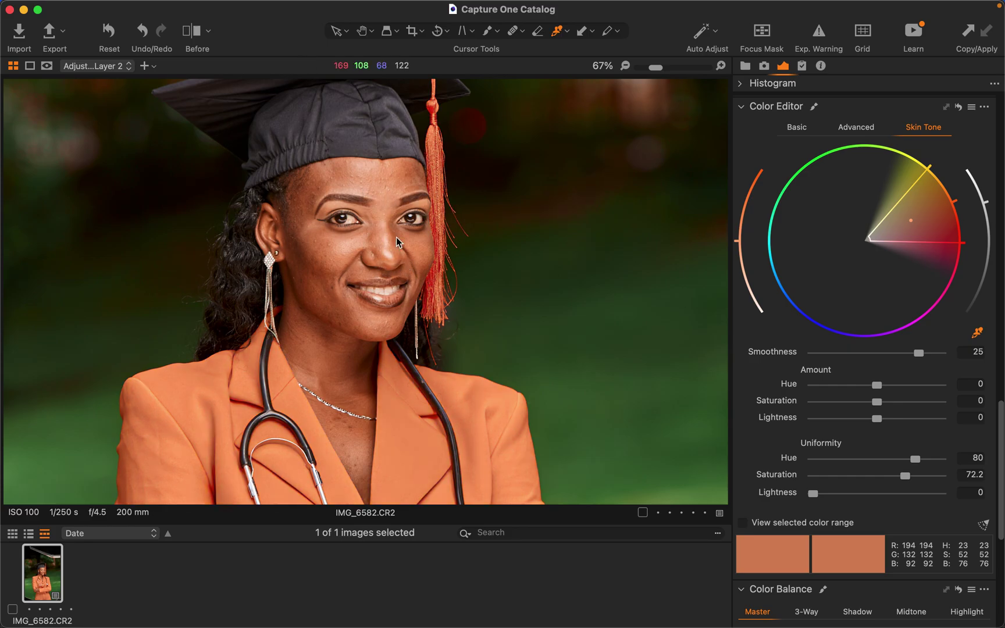
- Set the skin tone Amount to 0.5 for Hue and 1.4 for Saturation, comparing the result close up and zoomed out
{"action": "key", "text": "super+minus"}
{"action": "key", "text": "super+minus"}
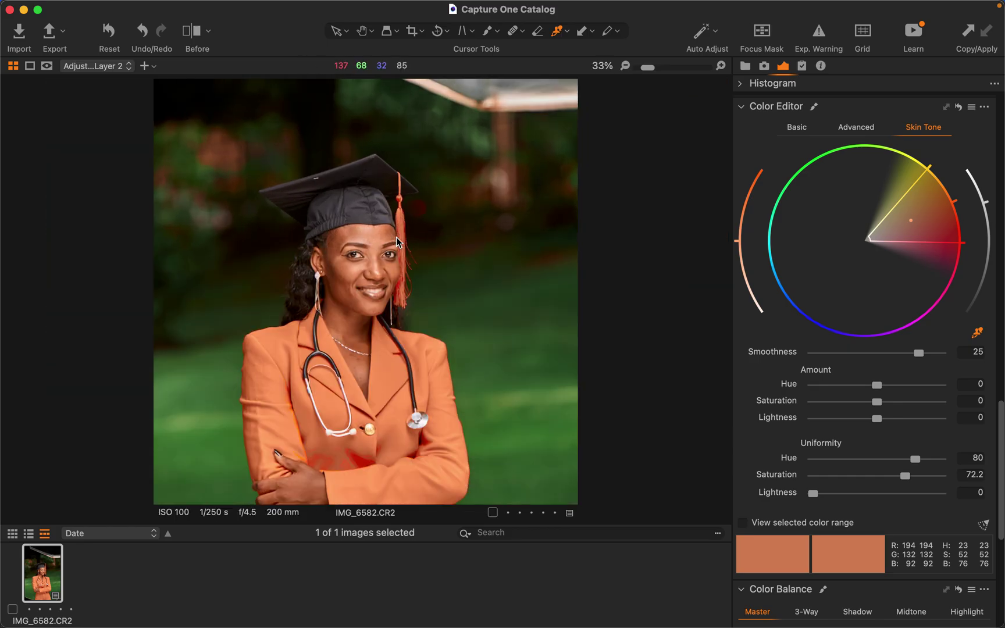
{"action": "key", "text": "super+plus"}
{"action": "key", "text": "super+plus"}
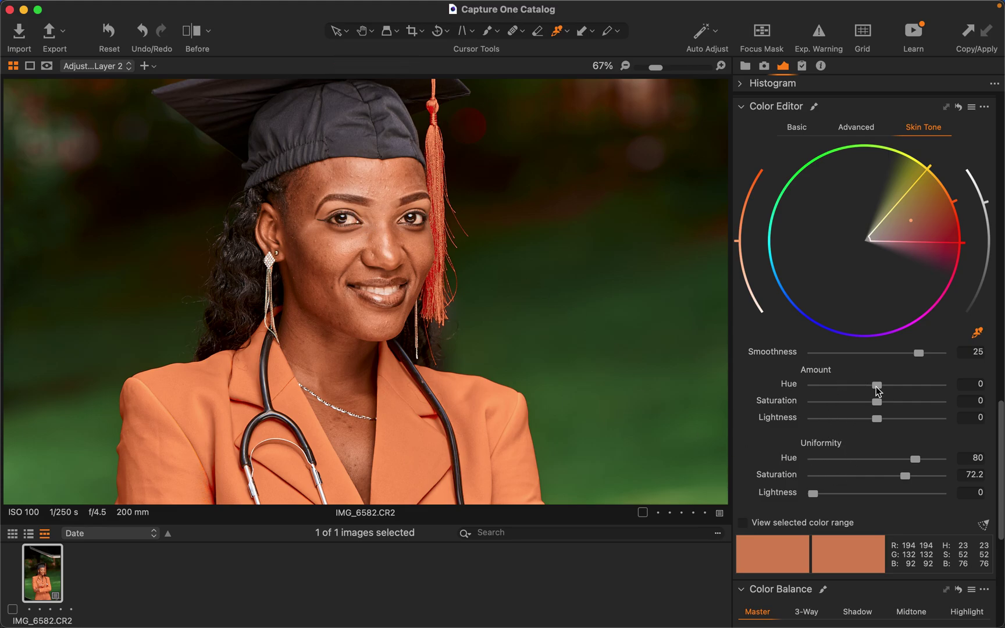
{"action": "left_click_drag", "start_coordinate": [878, 391], "coordinate": [894, 395]}
{"action": "left_click_drag", "start_coordinate": [849, 391], "coordinate": [822, 397]}
{"action": "left_click_drag", "start_coordinate": [828, 388], "coordinate": [890, 388]}
{"action": "left_click_drag", "start_coordinate": [882, 405], "coordinate": [884, 407]}
- Check the mask coverage of Adjustment Layer 2, and clear its mask
{"action": "key", "text": "super+0"}
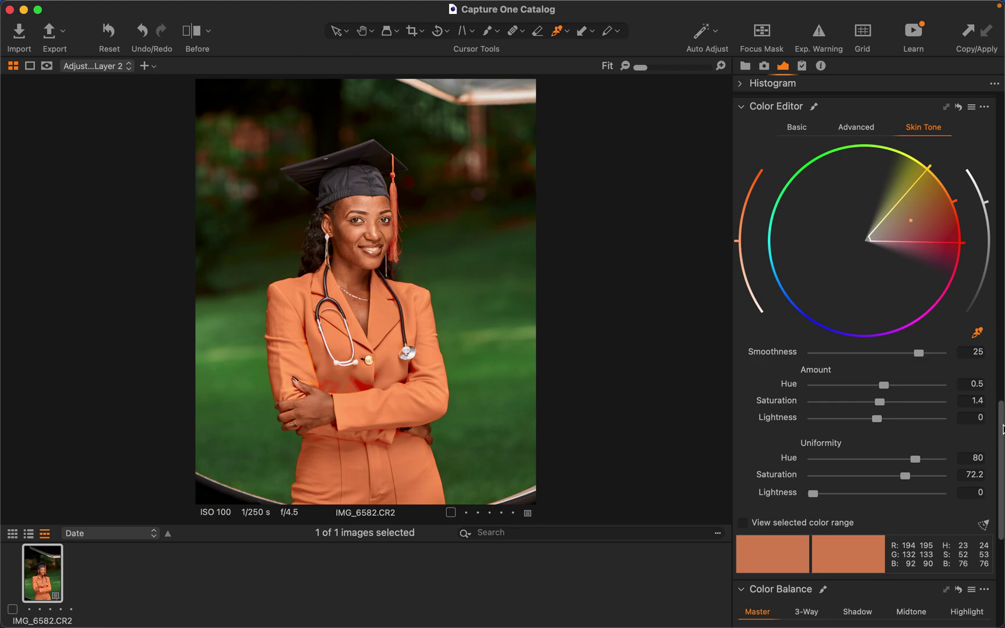
{"action": "left_click_drag", "start_coordinate": [1001, 429], "coordinate": [999, 121]}
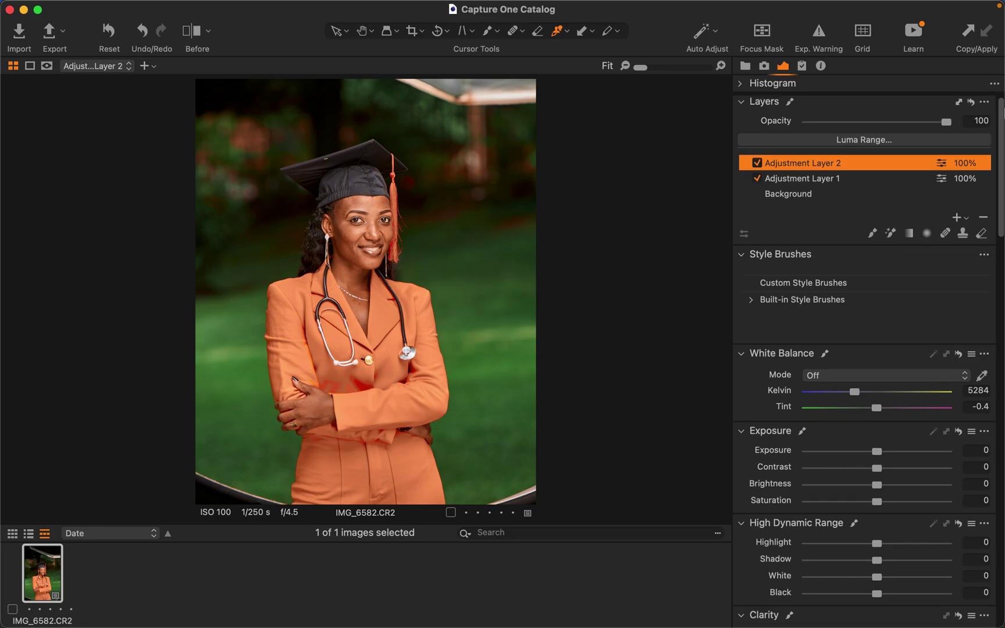
{"action": "key", "text": "m"}
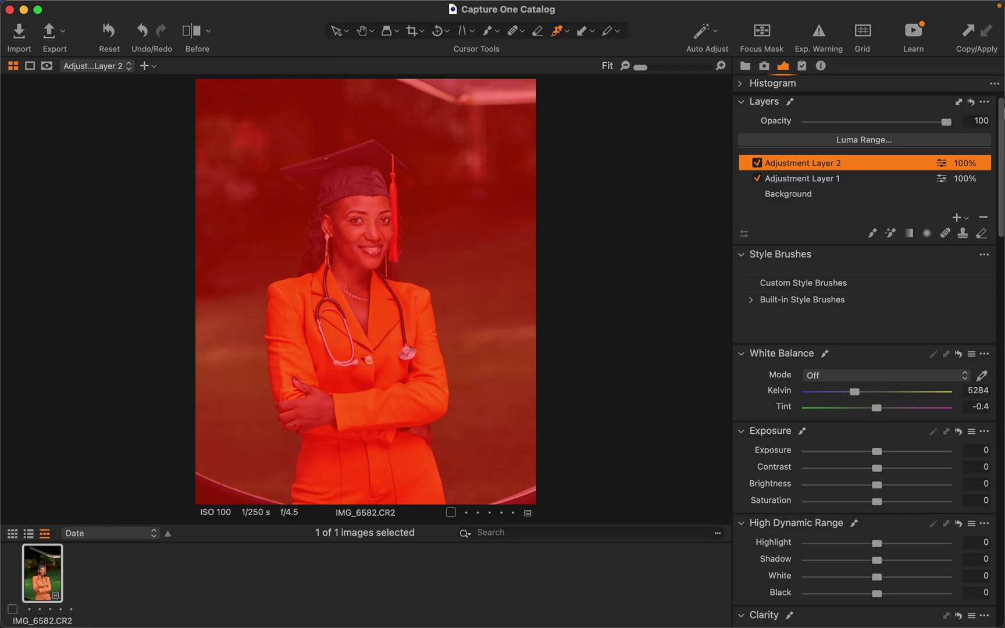
{"action": "key", "text": "m"}
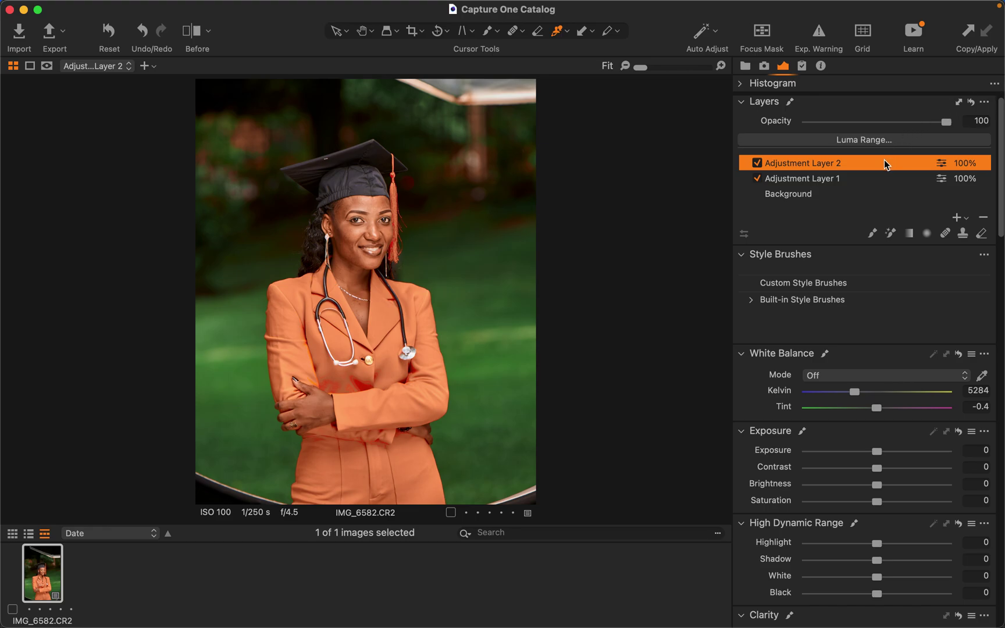
{"action": "right_click", "coordinate": [866, 168]}
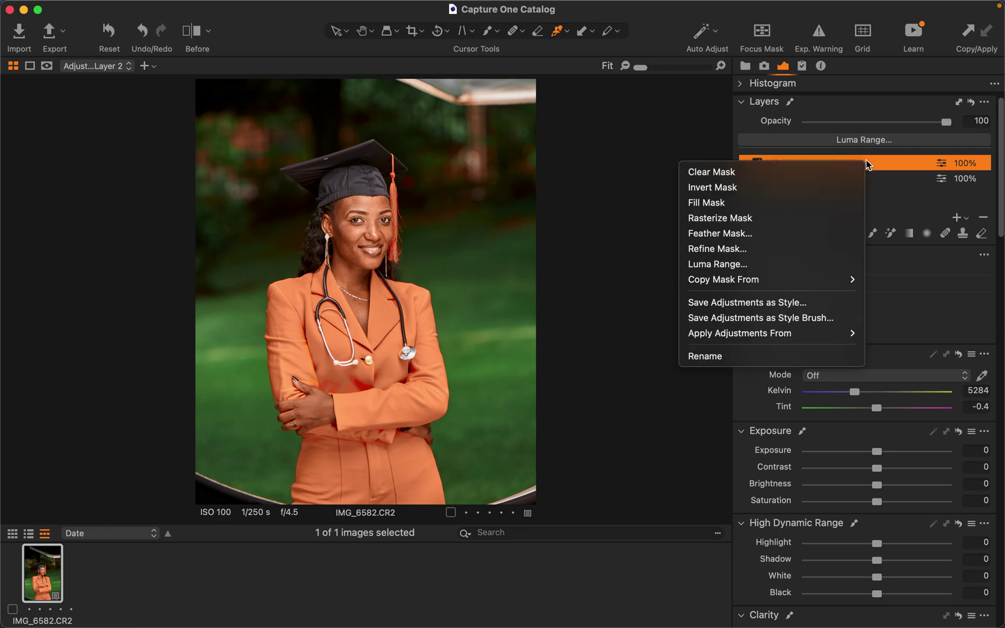
{"action": "left_click", "coordinate": [753, 175]}
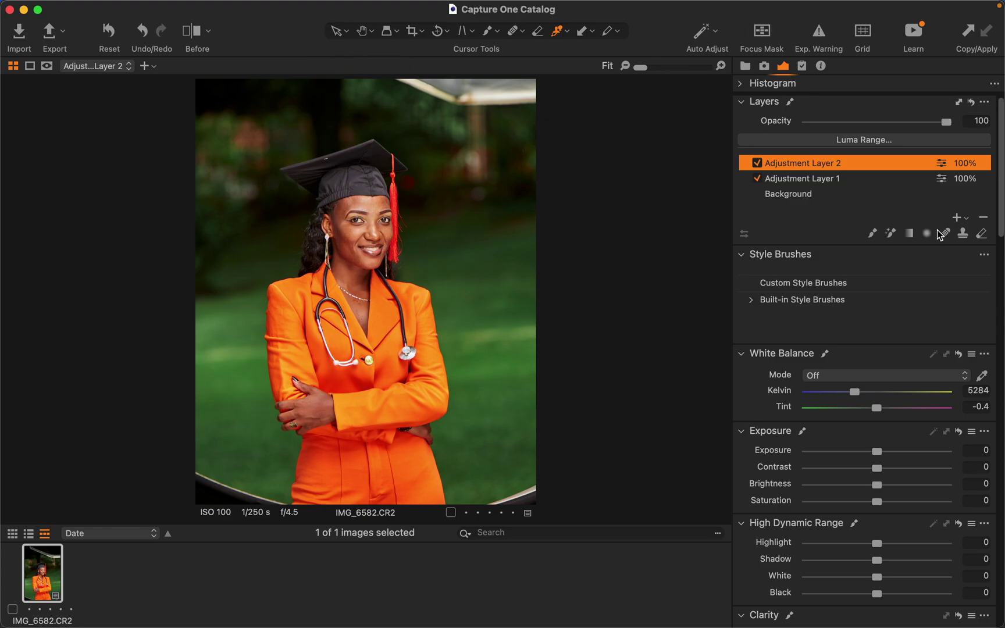
- Brush the mask of Adjustment Layer 2 over the face, neck, chest and both hands, and hide the mask overlay
{"action": "left_click", "coordinate": [872, 233]}
{"action": "key", "text": "super+equal"}
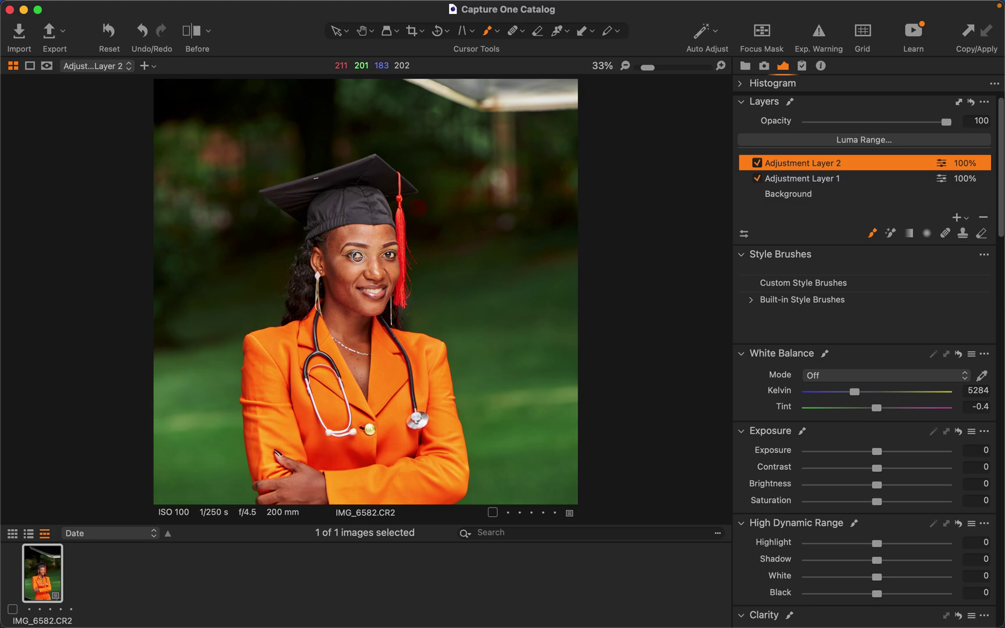
{"action": "mouse_move", "coordinate": [351, 239]}
{"action": "left_mouse_down"}
{"action": "mouse_move", "coordinate": [338, 243]}
{"action": "mouse_move", "coordinate": [337, 270]}
{"action": "mouse_move", "coordinate": [366, 265]}
{"action": "mouse_move", "coordinate": [356, 279]}
{"action": "mouse_move", "coordinate": [363, 256]}
{"action": "mouse_move", "coordinate": [344, 256]}
{"action": "mouse_move", "coordinate": [370, 244]}
{"action": "mouse_move", "coordinate": [356, 232]}
{"action": "mouse_move", "coordinate": [336, 235]}
{"action": "mouse_move", "coordinate": [355, 230]}
{"action": "mouse_move", "coordinate": [327, 259]}
{"action": "mouse_move", "coordinate": [324, 286]}
{"action": "mouse_move", "coordinate": [360, 371]}
{"action": "mouse_move", "coordinate": [364, 329]}
{"action": "mouse_move", "coordinate": [344, 297]}
{"action": "mouse_move", "coordinate": [373, 288]}
{"action": "mouse_move", "coordinate": [381, 257]}
{"action": "mouse_move", "coordinate": [343, 264]}
{"action": "mouse_move", "coordinate": [371, 250]}
{"action": "mouse_move", "coordinate": [355, 230]}
{"action": "mouse_move", "coordinate": [388, 244]}
{"action": "mouse_move", "coordinate": [391, 259]}
{"action": "mouse_move", "coordinate": [381, 306]}
{"action": "mouse_move", "coordinate": [354, 343]}
{"action": "mouse_move", "coordinate": [332, 242]}
{"action": "mouse_move", "coordinate": [365, 231]}
{"action": "mouse_move", "coordinate": [379, 247]}
{"action": "mouse_move", "coordinate": [364, 378]}
{"action": "mouse_move", "coordinate": [347, 351]}
{"action": "mouse_move", "coordinate": [363, 378]}
{"action": "mouse_move", "coordinate": [364, 349]}
{"action": "mouse_move", "coordinate": [335, 330]}
{"action": "mouse_move", "coordinate": [332, 302]}
{"action": "mouse_move", "coordinate": [370, 242]}
{"action": "mouse_move", "coordinate": [359, 230]}
{"action": "mouse_move", "coordinate": [391, 239]}
{"action": "mouse_move", "coordinate": [392, 280]}
{"action": "mouse_move", "coordinate": [358, 246]}
{"action": "left_mouse_up"}
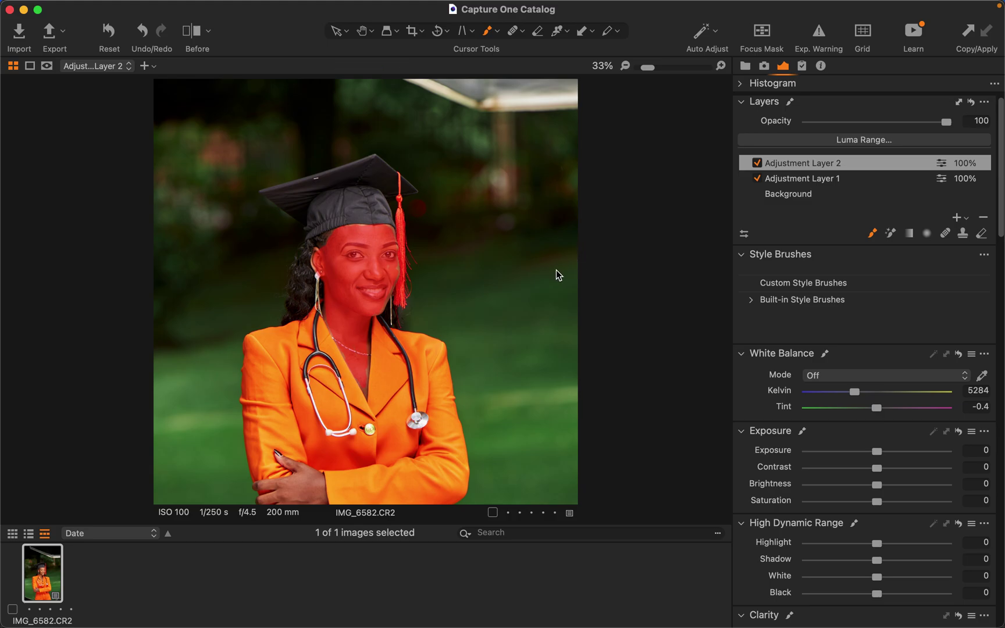
{"action": "scroll", "coordinate": [407, 407], "scroll_direction": "down", "scroll_amount": 5}
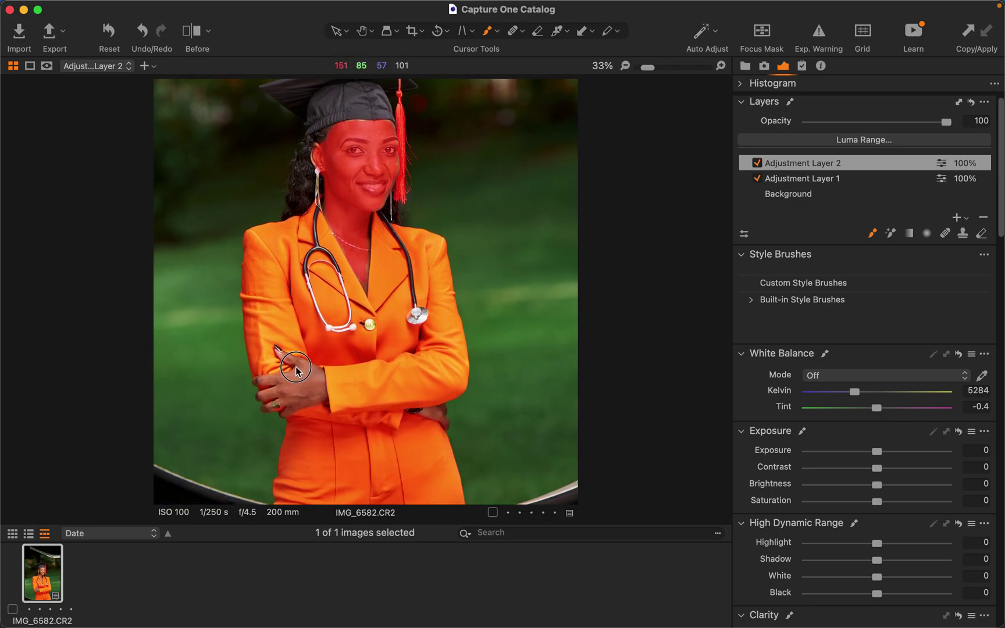
{"action": "mouse_move", "coordinate": [297, 367]}
{"action": "left_mouse_down"}
{"action": "mouse_move", "coordinate": [288, 384]}
{"action": "mouse_move", "coordinate": [261, 384]}
{"action": "mouse_move", "coordinate": [289, 403]}
{"action": "mouse_move", "coordinate": [317, 384]}
{"action": "mouse_move", "coordinate": [317, 396]}
{"action": "mouse_move", "coordinate": [305, 381]}
{"action": "mouse_move", "coordinate": [290, 384]}
{"action": "mouse_move", "coordinate": [289, 361]}
{"action": "mouse_move", "coordinate": [273, 353]}
{"action": "mouse_move", "coordinate": [306, 368]}
{"action": "mouse_move", "coordinate": [320, 379]}
{"action": "mouse_move", "coordinate": [305, 405]}
{"action": "left_mouse_up"}
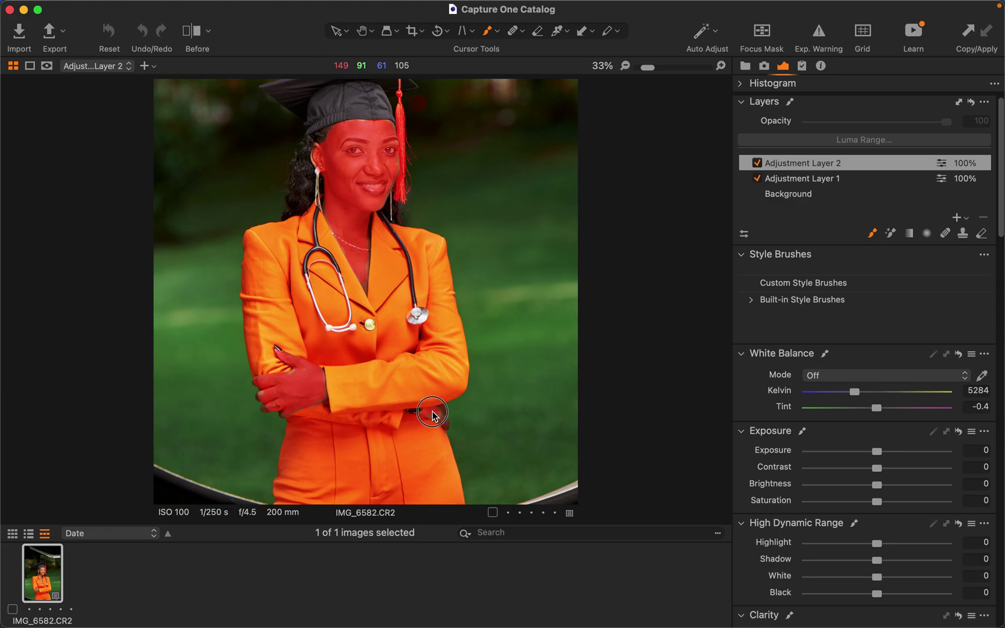
{"action": "left_click_drag", "start_coordinate": [442, 409], "coordinate": [443, 407]}
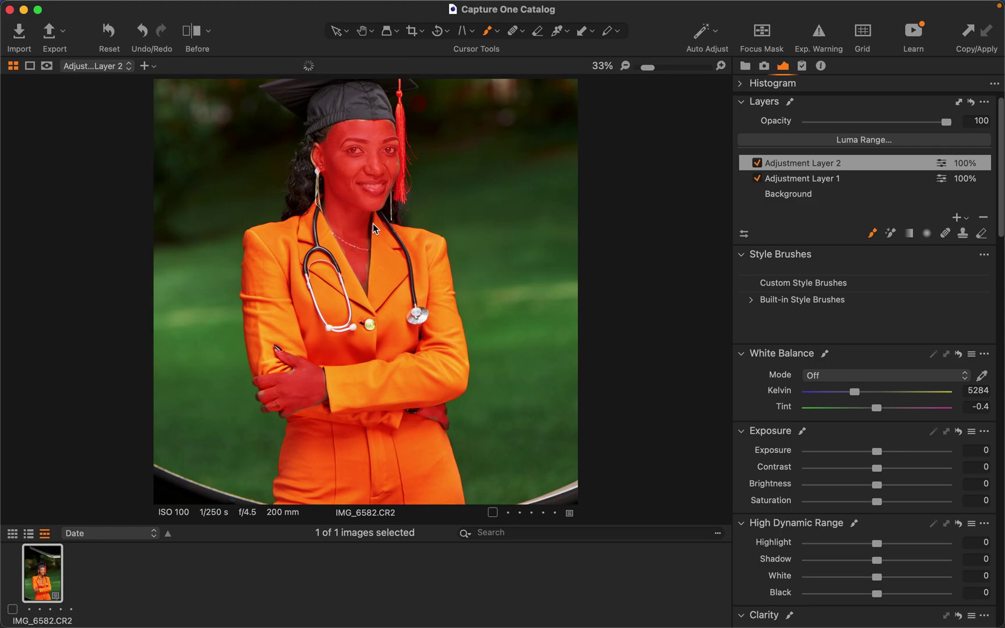
{"action": "key", "text": "m"}
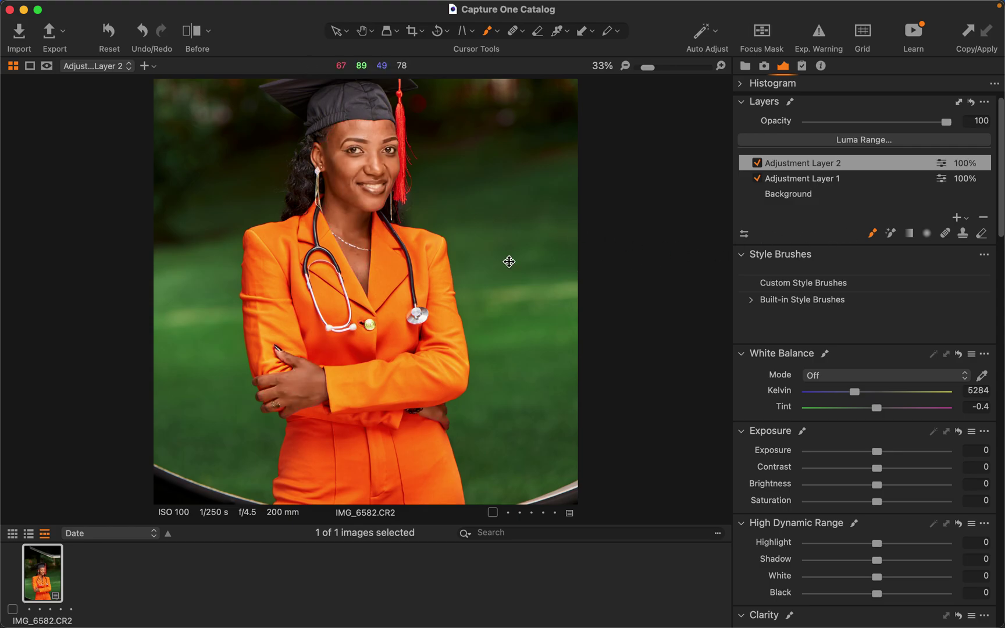
- Erase the mask of Adjustment Layer 2 over the eye on the tassel-free side of the face
{"action": "key", "text": "super+plus"}
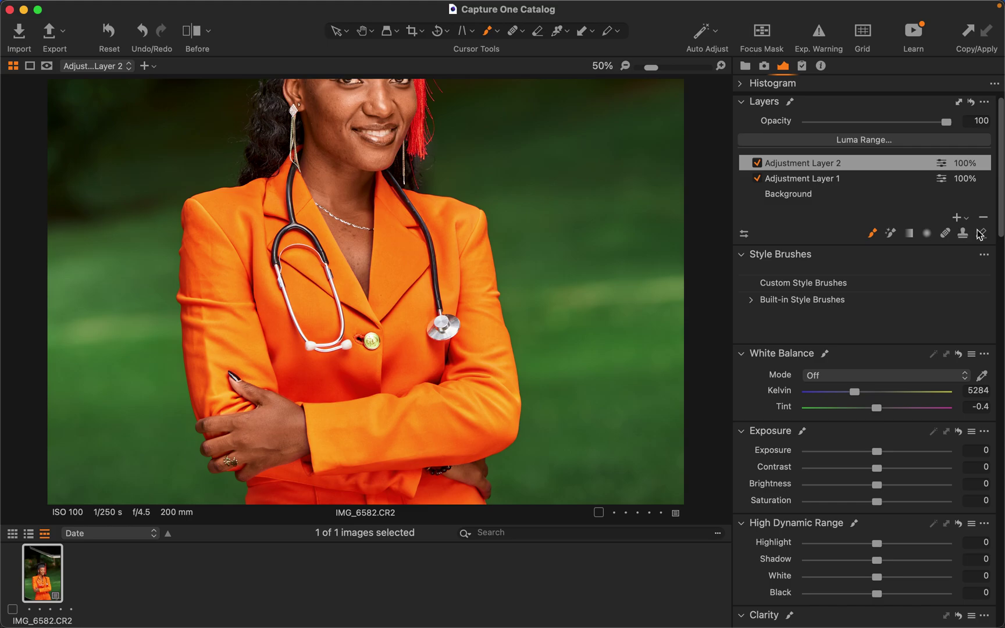
{"action": "left_click", "coordinate": [981, 234]}
{"action": "mouse_move", "coordinate": [354, 119]}
{"action": "left_mouse_down"}
{"action": "mouse_move", "coordinate": [382, 142]}
{"action": "mouse_move", "coordinate": [393, 131]}
{"action": "mouse_move", "coordinate": [360, 128]}
{"action": "mouse_move", "coordinate": [380, 139]}
{"action": "mouse_move", "coordinate": [391, 131]}
{"action": "mouse_move", "coordinate": [370, 127]}
{"action": "mouse_move", "coordinate": [394, 130]}
{"action": "mouse_move", "coordinate": [365, 127]}
{"action": "mouse_move", "coordinate": [385, 140]}
{"action": "mouse_move", "coordinate": [394, 126]}
{"action": "mouse_move", "coordinate": [385, 139]}
{"action": "mouse_move", "coordinate": [363, 129]}
{"action": "mouse_move", "coordinate": [425, 132]}
{"action": "mouse_move", "coordinate": [426, 168]}
{"action": "mouse_move", "coordinate": [347, 116]}
{"action": "left_mouse_up"}
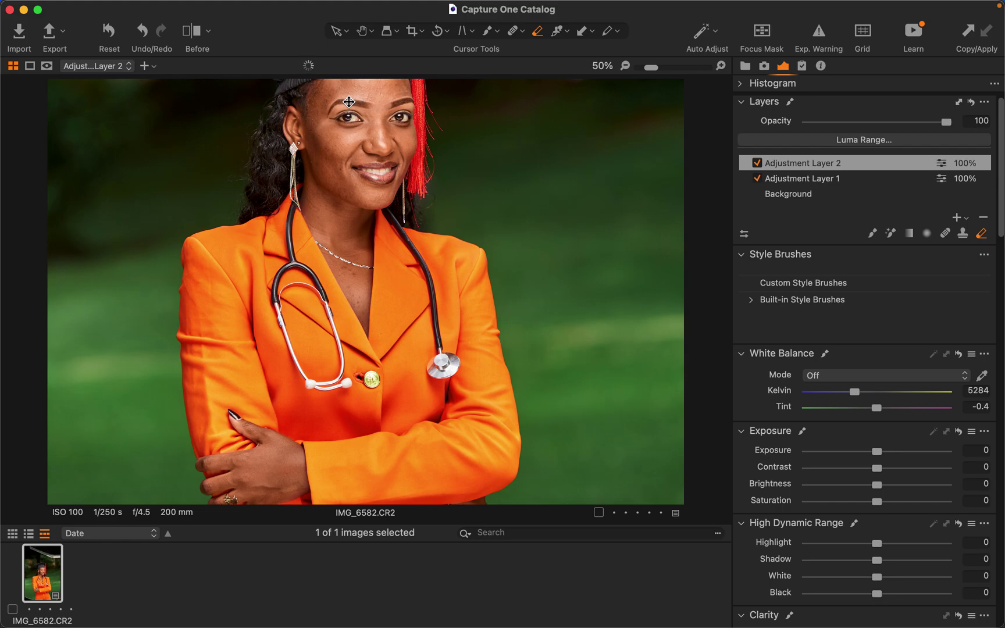
- Compare the whole portrait before and after the grade with the split view, sweeping the divider to the image edge, and close the comparison
{"action": "key", "text": "super+0"}
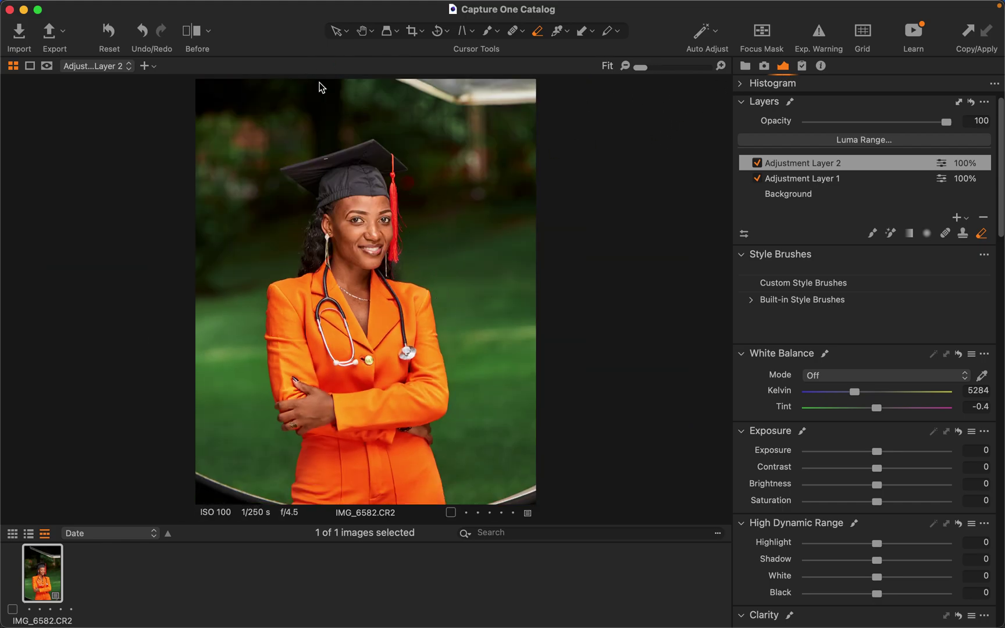
{"action": "left_click", "coordinate": [195, 32]}
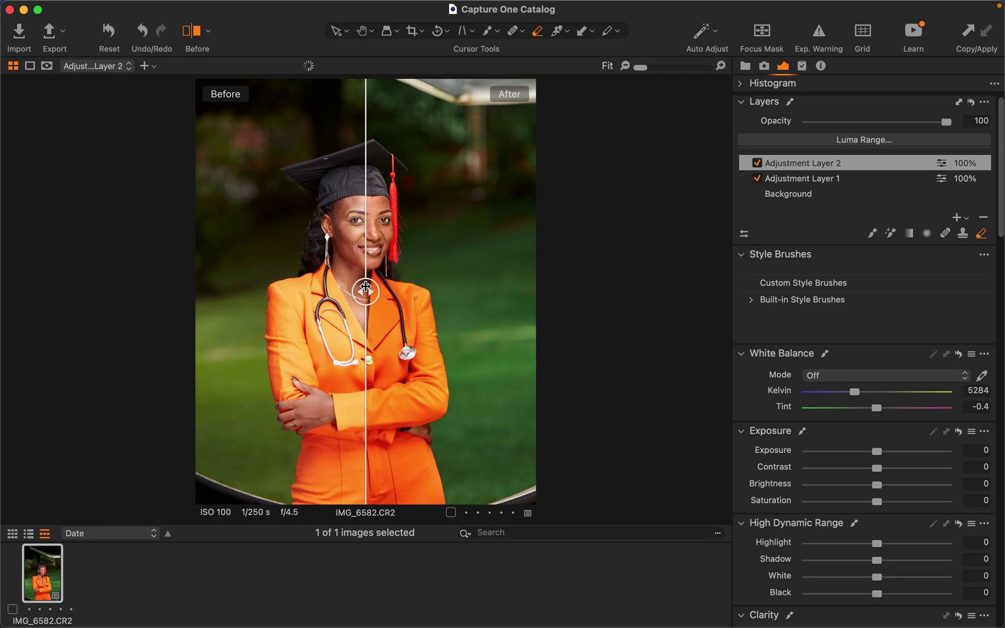
{"action": "left_click_drag", "start_coordinate": [365, 291], "coordinate": [196, 291]}
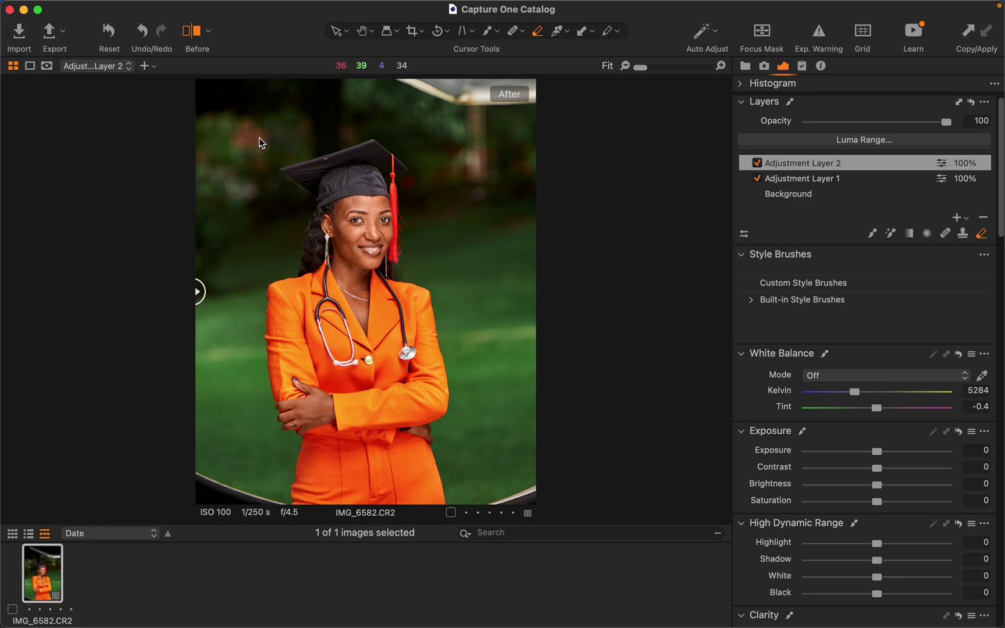
{"action": "left_click", "coordinate": [193, 46]}
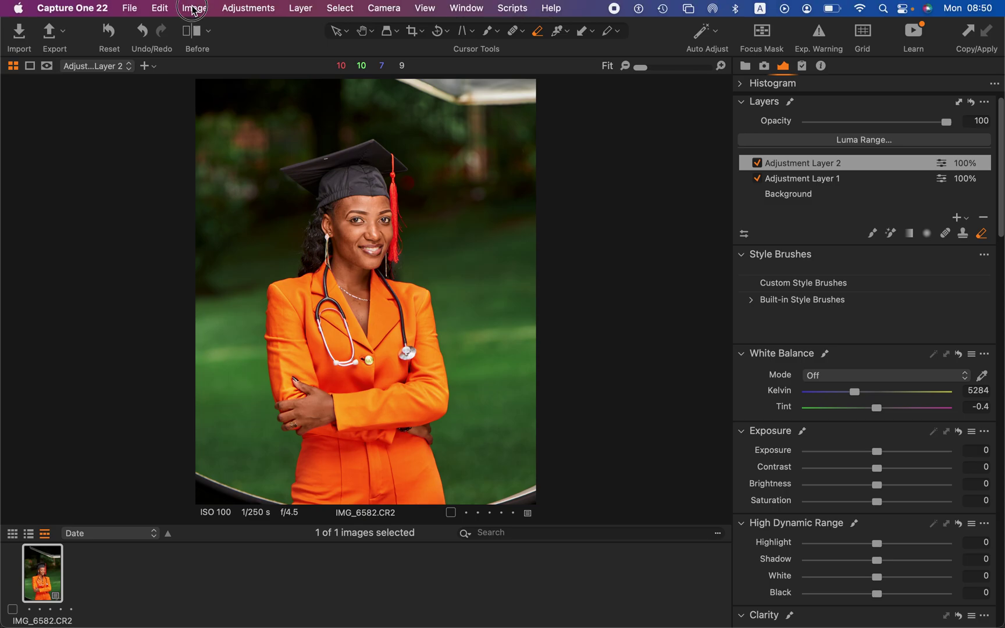
{"action": "left_click", "coordinate": [195, 8]}
{"action": "mouse_move", "coordinate": [229, 168]}
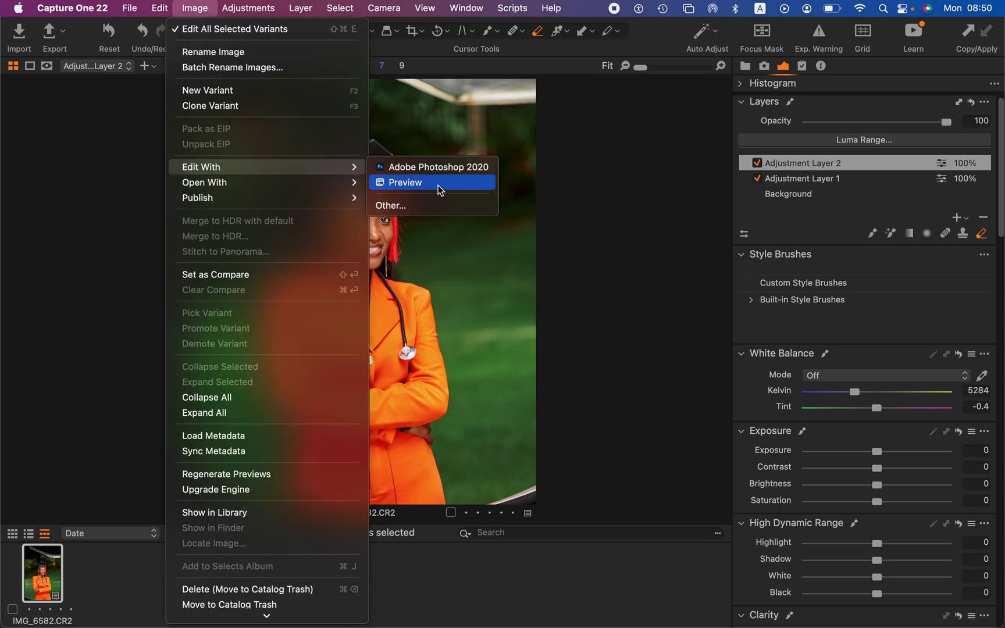
{"action": "left_click", "coordinate": [516, 301]}
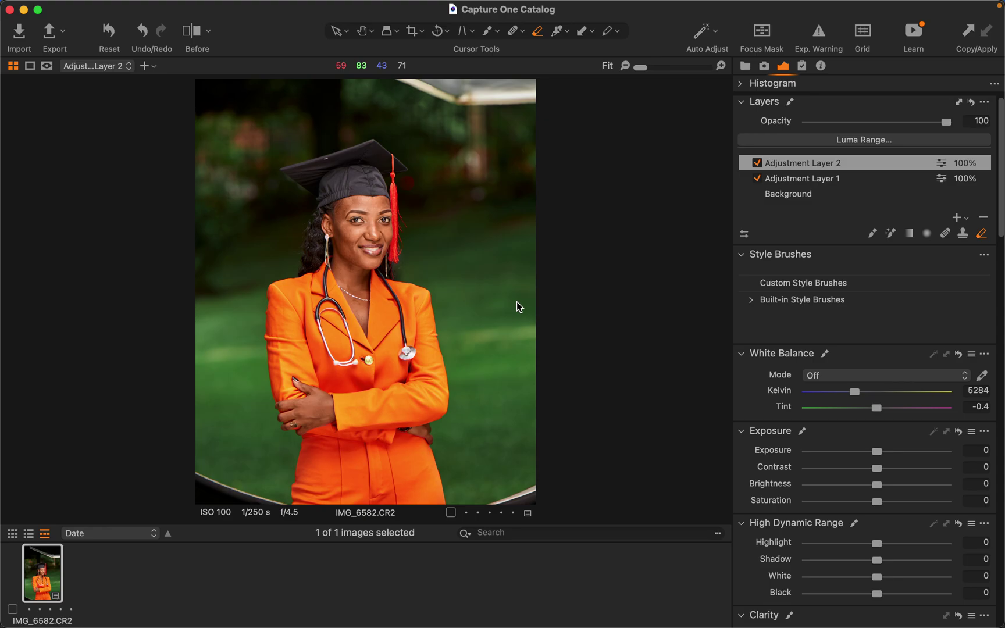
{"action": "mouse_move", "coordinate": [619, 10]}
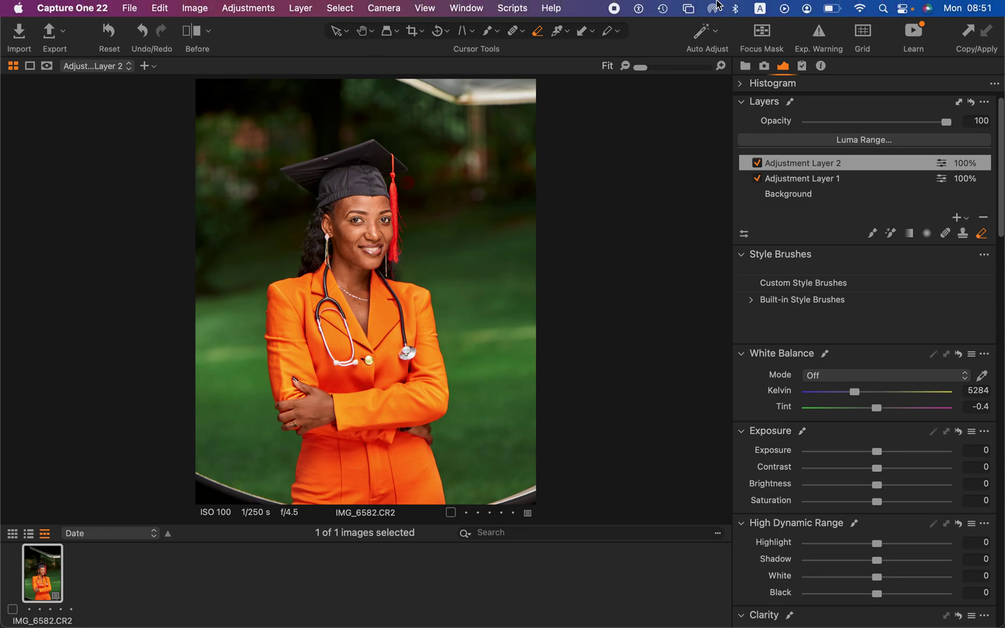